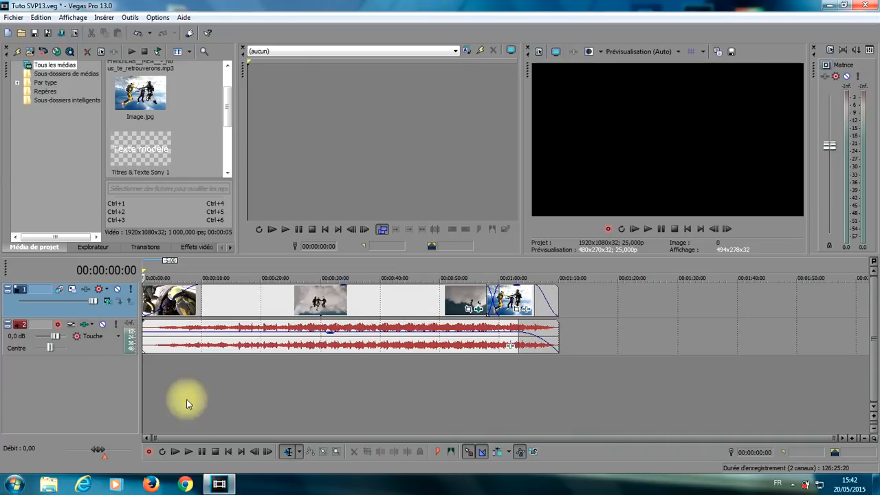
Step: Insert a new video track above the existing video track in the timeline
{"action": "right_click", "coordinate": [302, 386]}
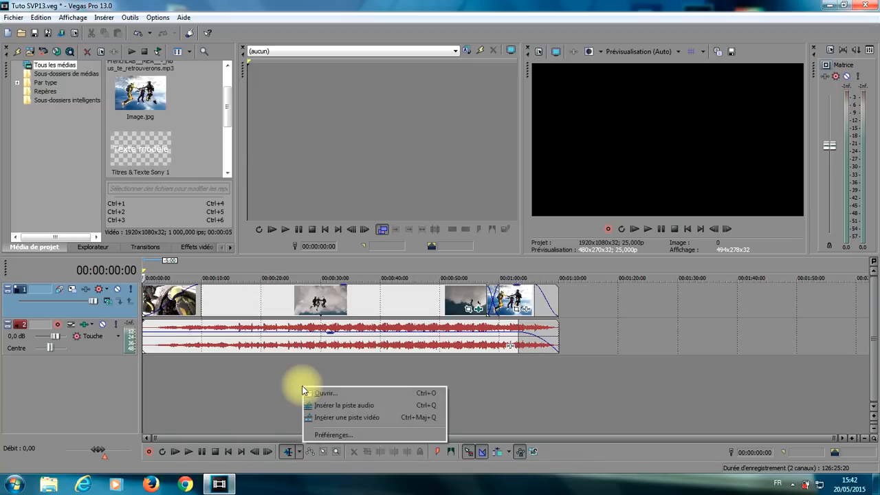
{"action": "left_click", "coordinate": [339, 421]}
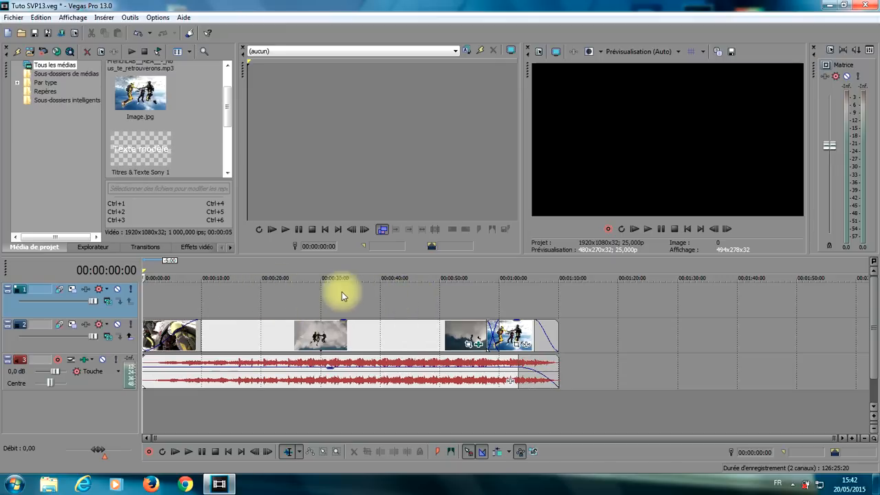
Step: Insert a default text media event at the start of the new empty video track, and delete it again
{"action": "right_click", "coordinate": [297, 292]}
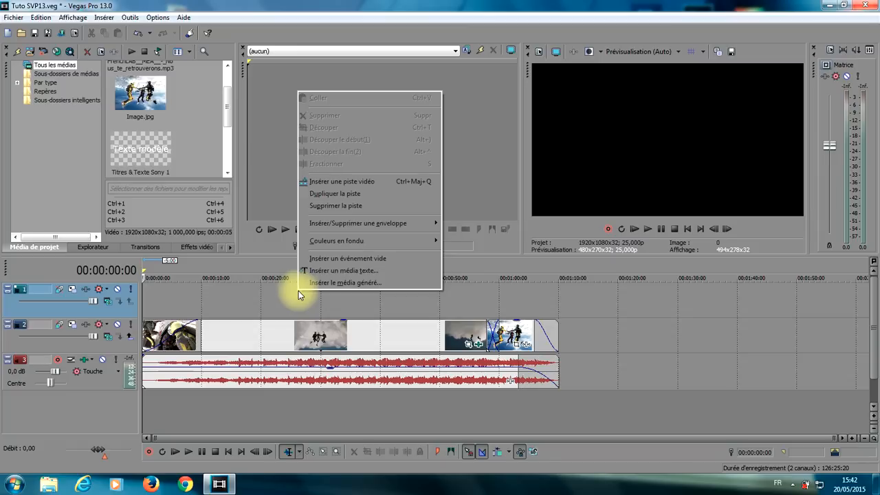
{"action": "left_click", "coordinate": [344, 271]}
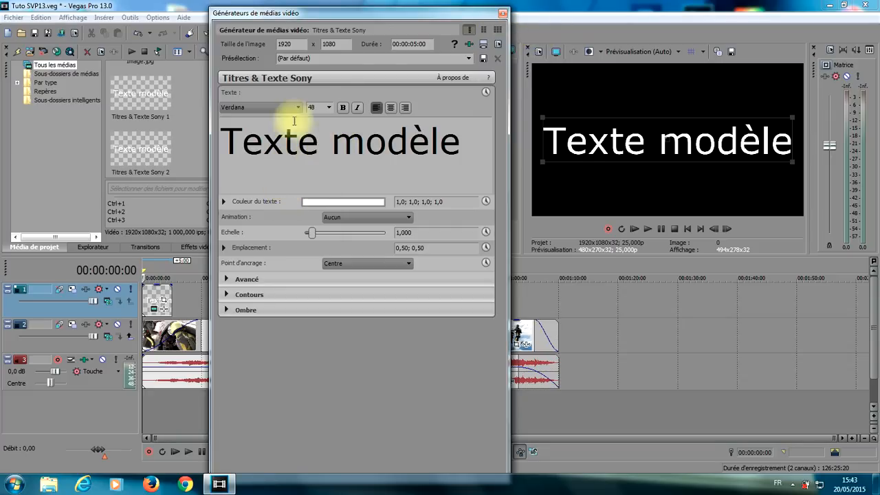
{"action": "left_click", "coordinate": [502, 18]}
{"action": "left_click", "coordinate": [155, 298]}
{"action": "key", "text": "Delete"}
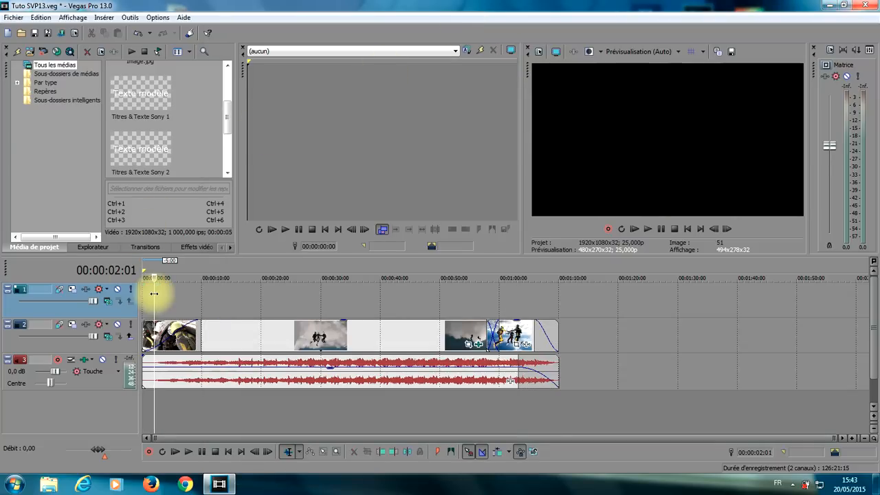
Step: Display the Titres & Texte presets among the media generators
{"action": "left_click", "coordinate": [227, 249]}
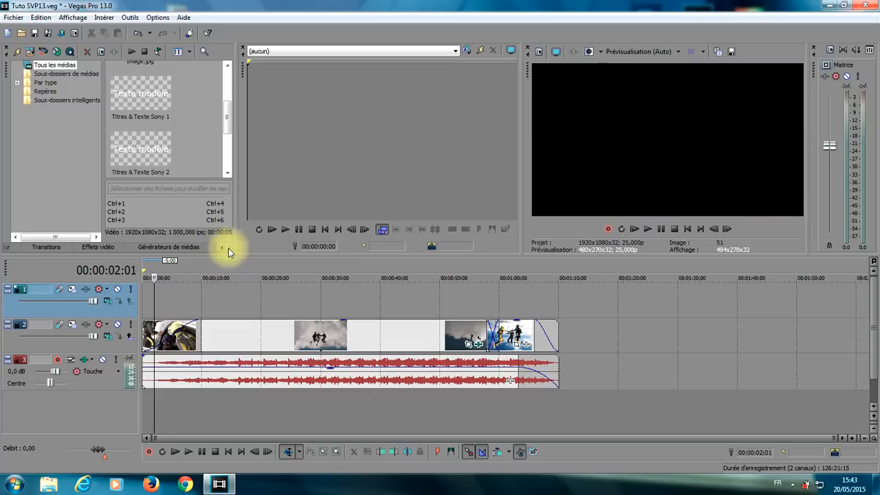
{"action": "left_click", "coordinate": [179, 249]}
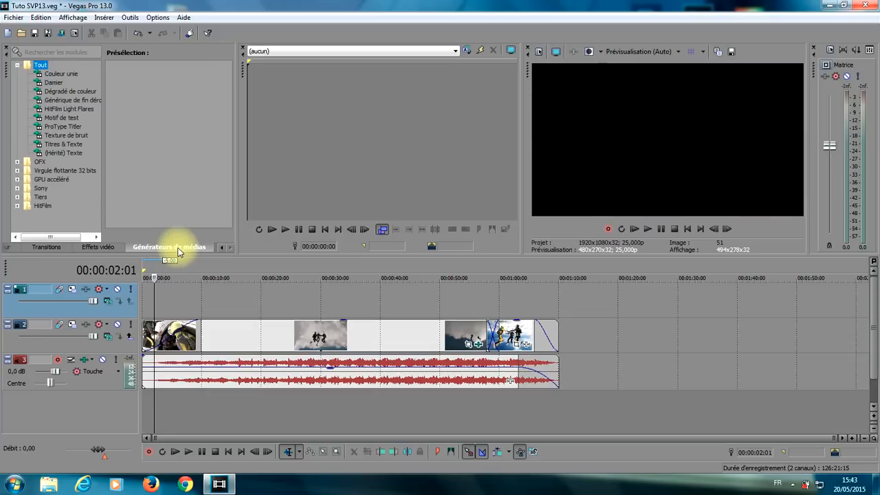
{"action": "left_click", "coordinate": [68, 145]}
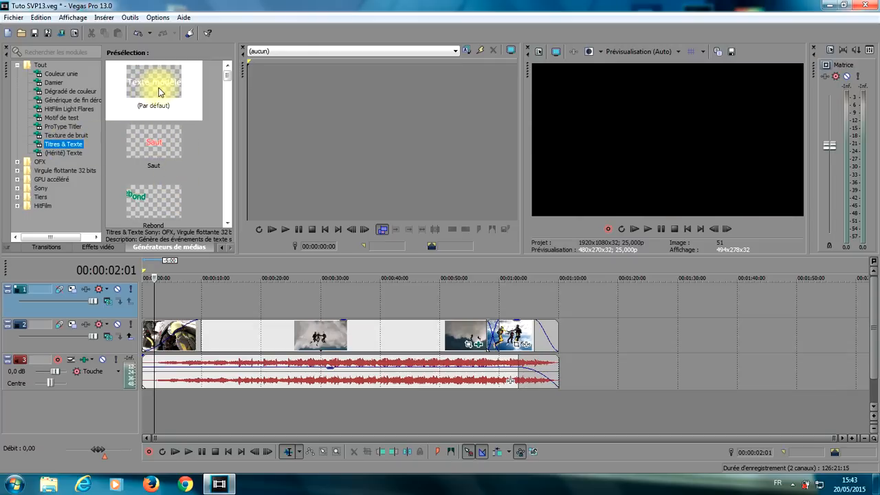
Step: Add the Rebond title preset to the upper video track, and remove that title event again
{"action": "left_click", "coordinate": [156, 206]}
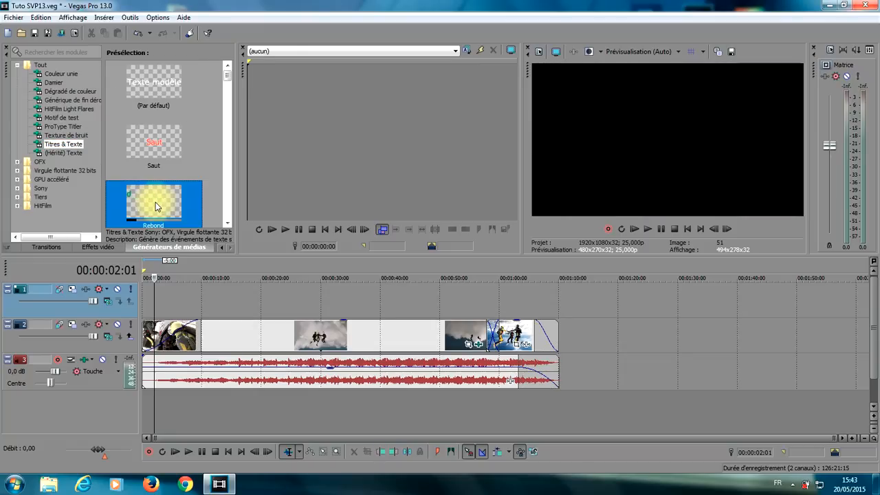
{"action": "left_click_drag", "start_coordinate": [156, 202], "coordinate": [254, 302]}
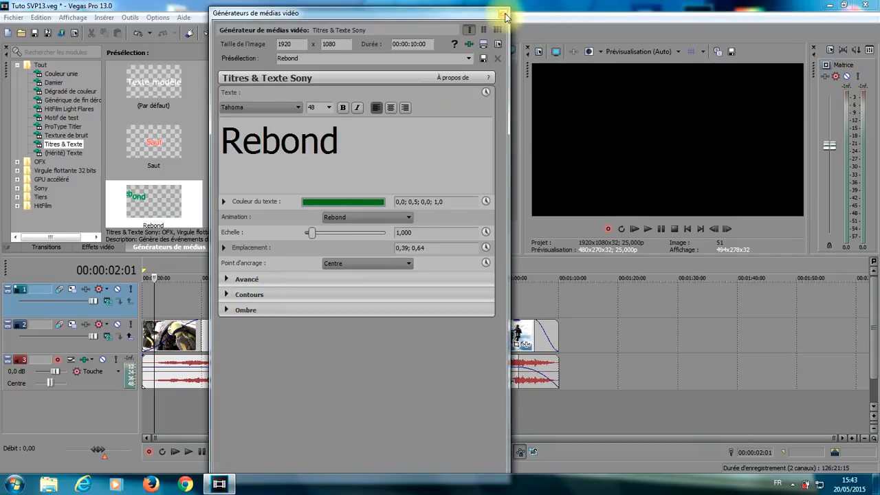
{"action": "left_click", "coordinate": [503, 13]}
{"action": "left_click", "coordinate": [267, 306]}
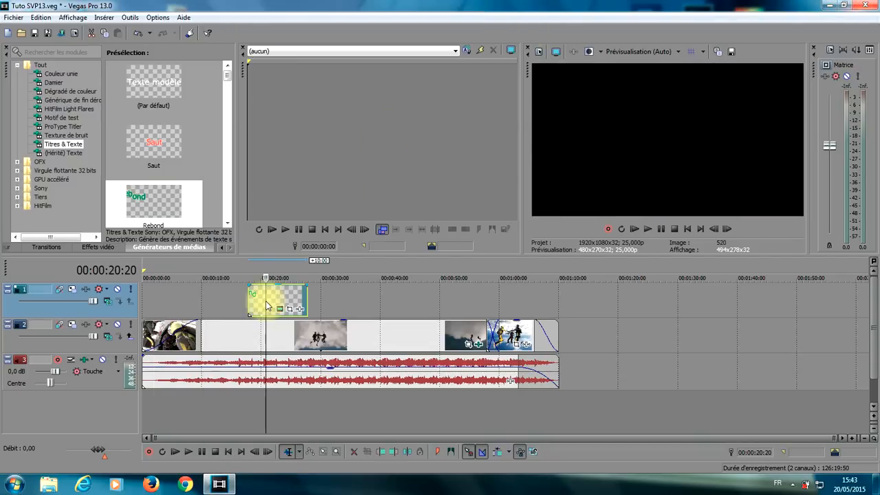
{"action": "key", "text": "Delete"}
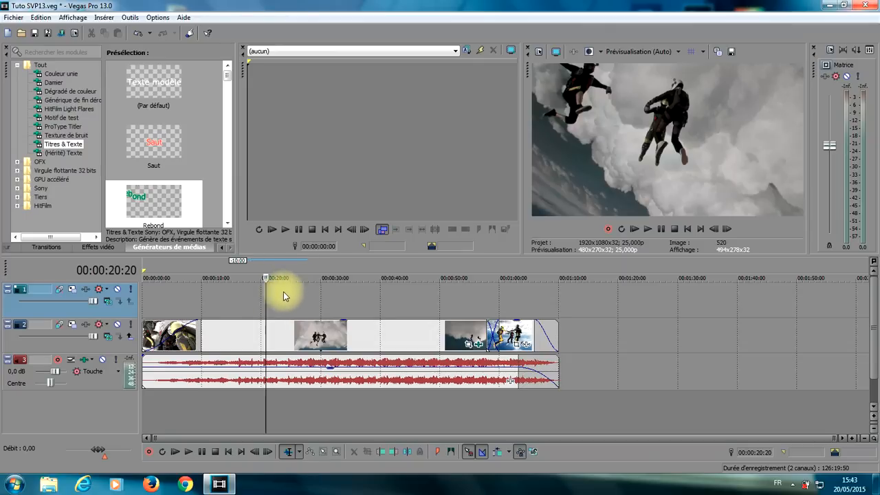
Step: Insert a text media event on the upper track at 00:00:20:20 and apply the Saut preset to it
{"action": "right_click", "coordinate": [282, 298]}
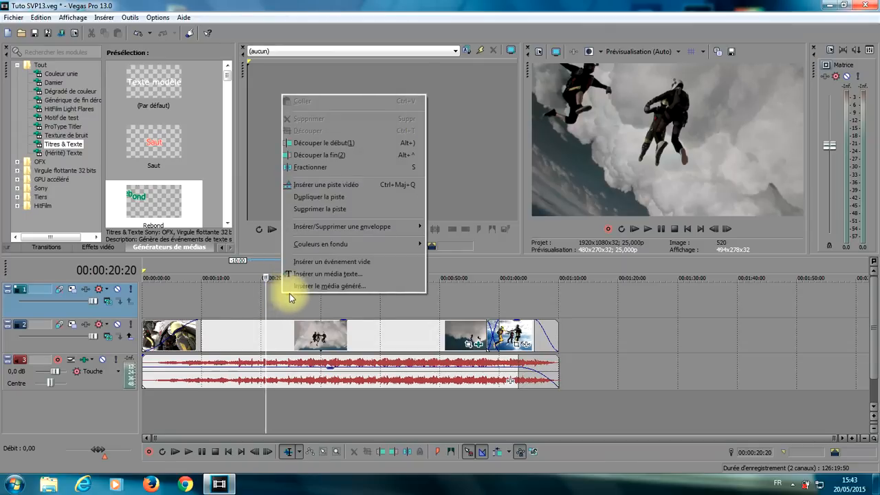
{"action": "left_click", "coordinate": [310, 273]}
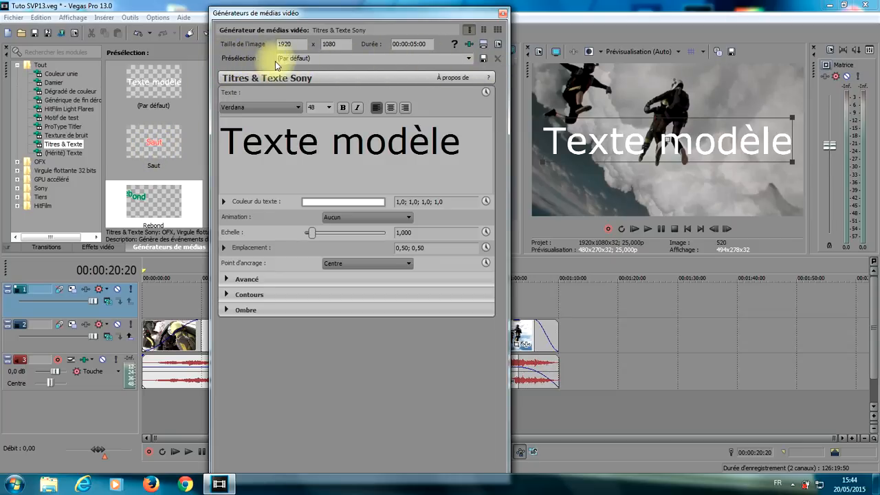
{"action": "left_click", "coordinate": [469, 60]}
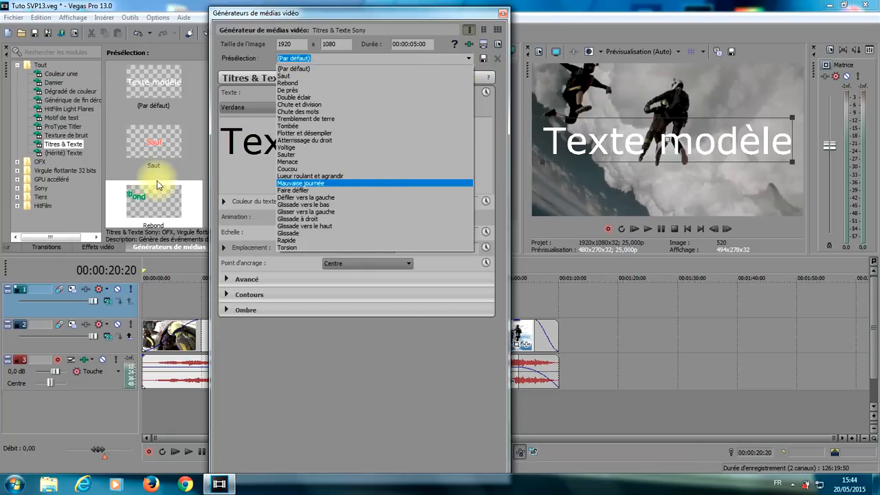
{"action": "left_click", "coordinate": [299, 76]}
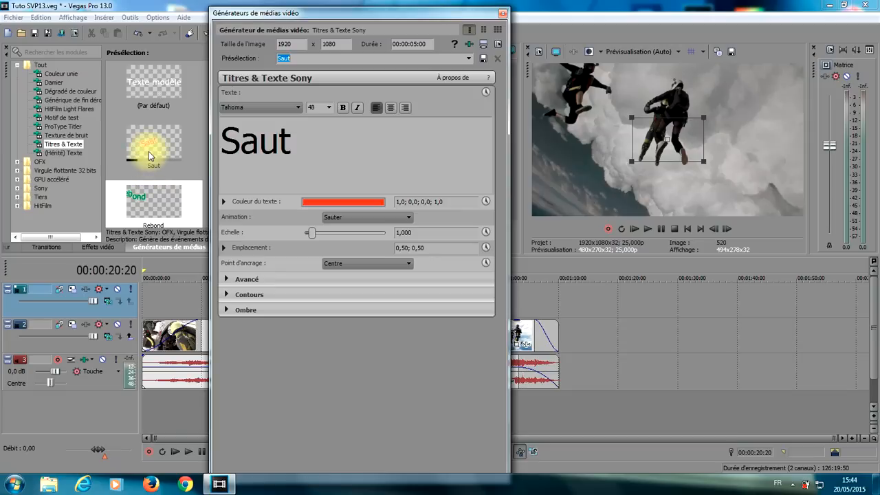
{"action": "left_click", "coordinate": [302, 141]}
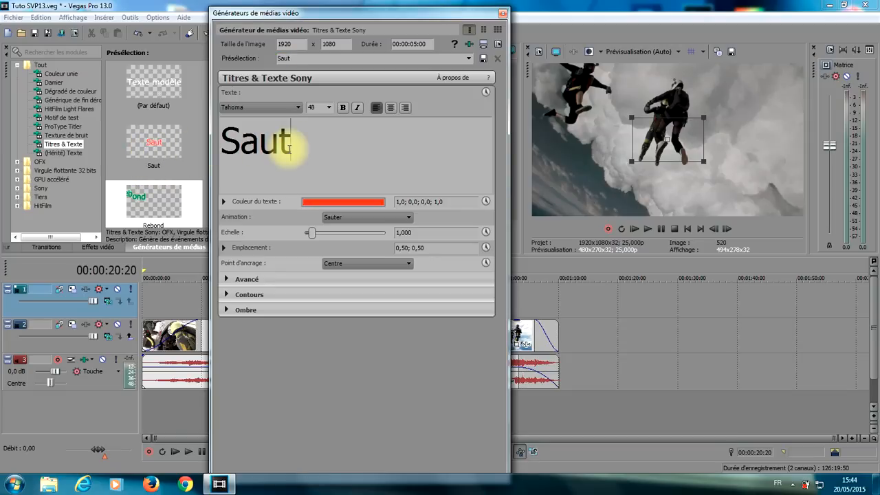
Step: Switch the title's preset to Lueur roulant et agrandir and close the generator settings
{"action": "left_click", "coordinate": [468, 59]}
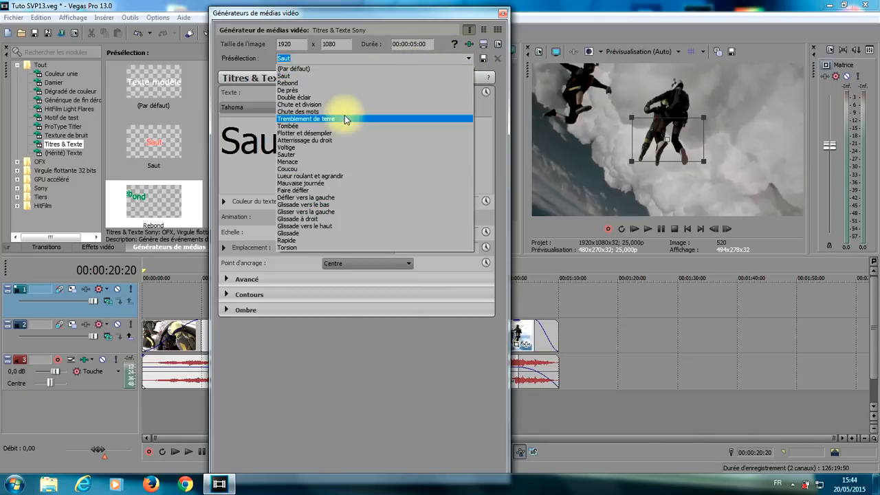
{"action": "left_click", "coordinate": [327, 177]}
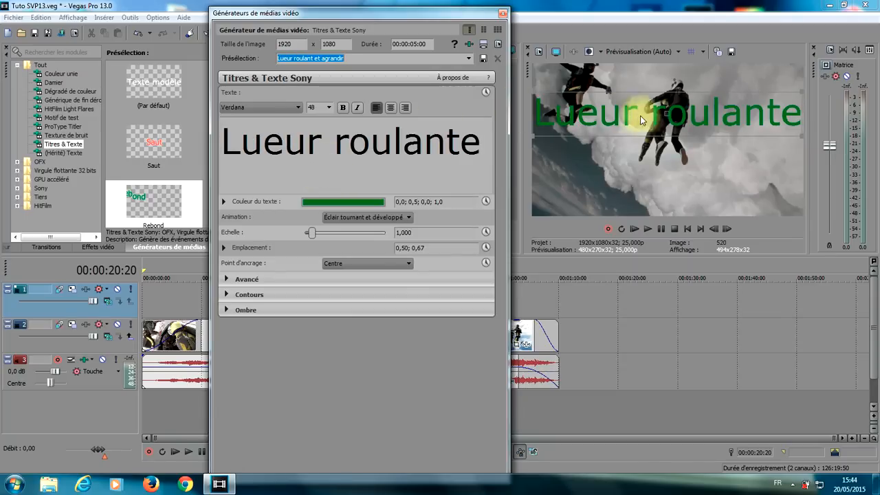
{"action": "left_click", "coordinate": [502, 13]}
Step: Delete the Lueur roulante title event from the upper video track
{"action": "left_click_drag", "start_coordinate": [231, 80], "coordinate": [228, 102]}
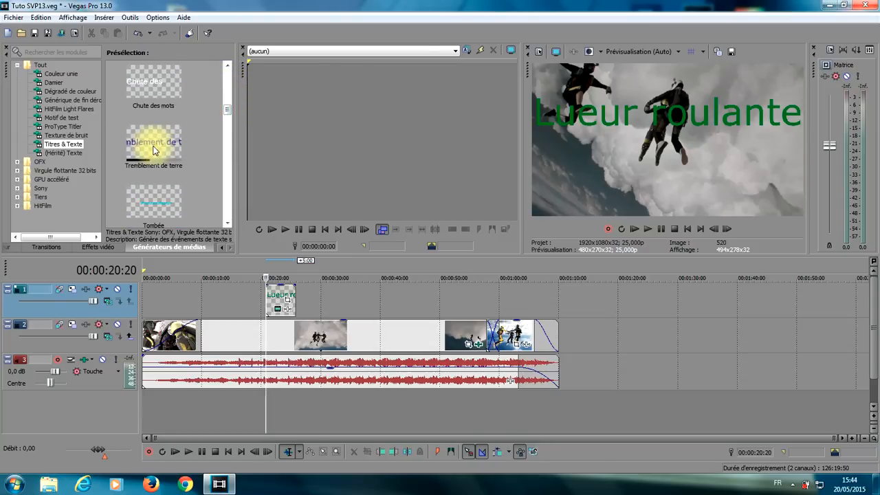
{"action": "left_click_drag", "start_coordinate": [153, 205], "coordinate": [275, 302]}
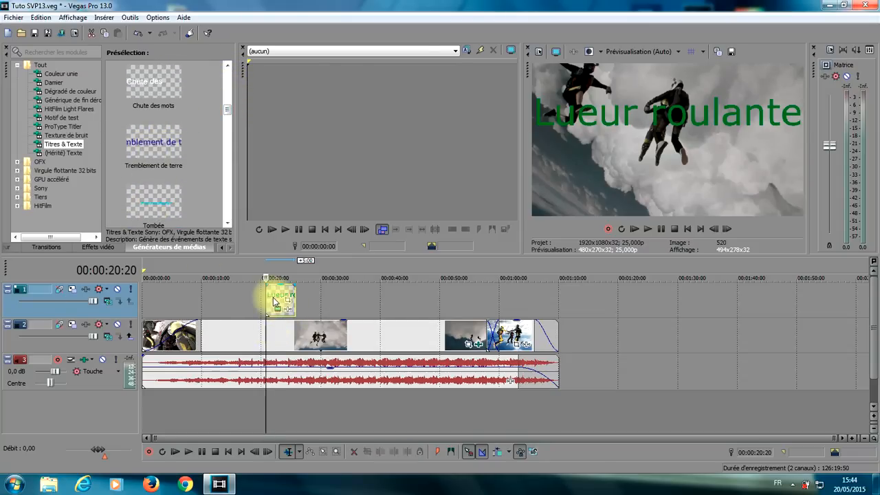
{"action": "left_click", "coordinate": [274, 302]}
{"action": "key", "text": "Delete"}
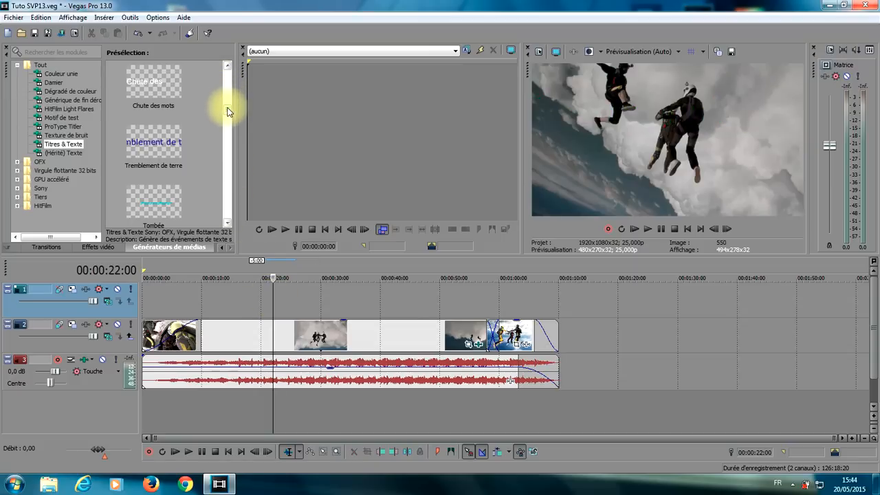
Step: Add a (Par défaut) Titres & Texte title to the upper track and replace its text with "Bon pour un" and "saut" on two lines
{"action": "left_click_drag", "start_coordinate": [229, 111], "coordinate": [230, 73]}
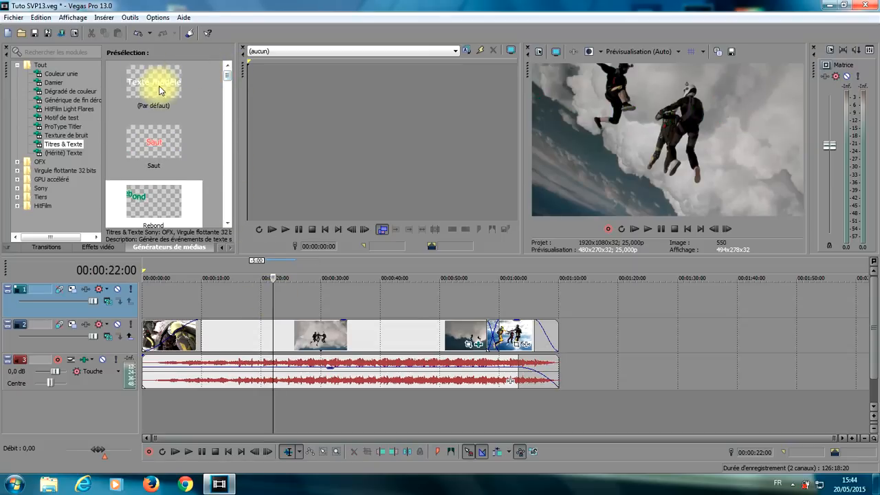
{"action": "left_click_drag", "start_coordinate": [151, 83], "coordinate": [223, 291]}
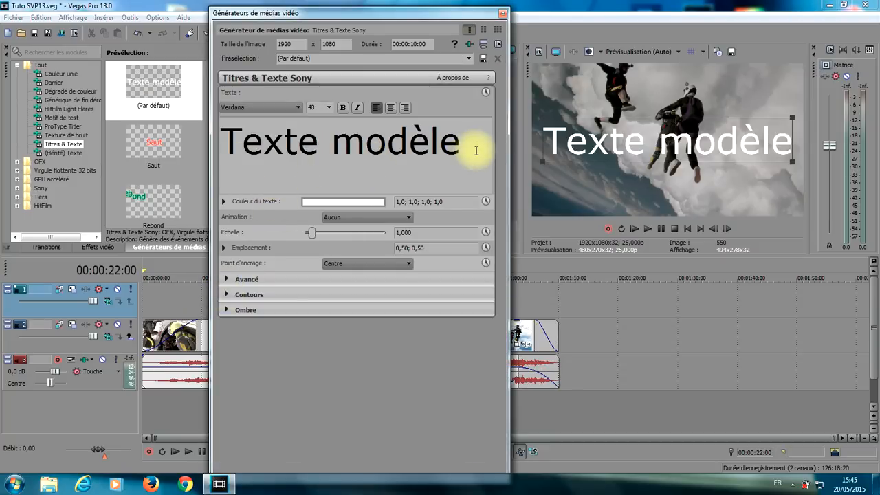
{"action": "left_click_drag", "start_coordinate": [473, 148], "coordinate": [266, 138]}
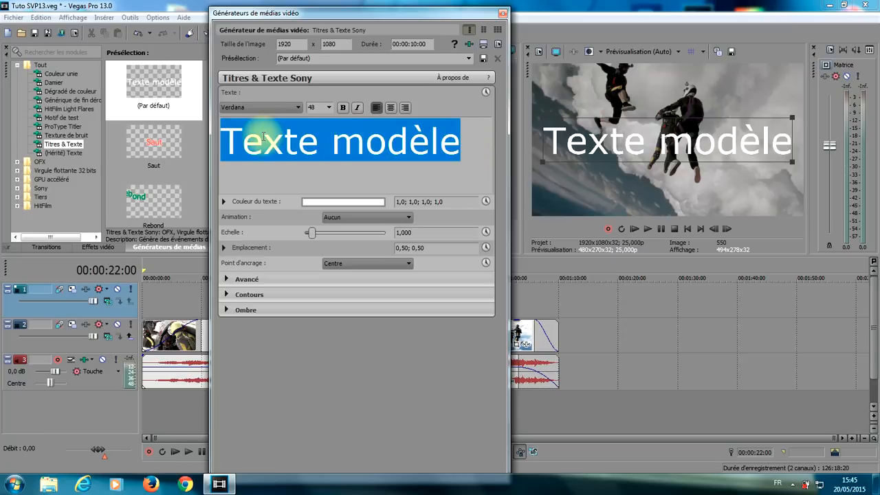
{"action": "key", "text": "Delete"}
{"action": "type", "text": "Bon pour"}
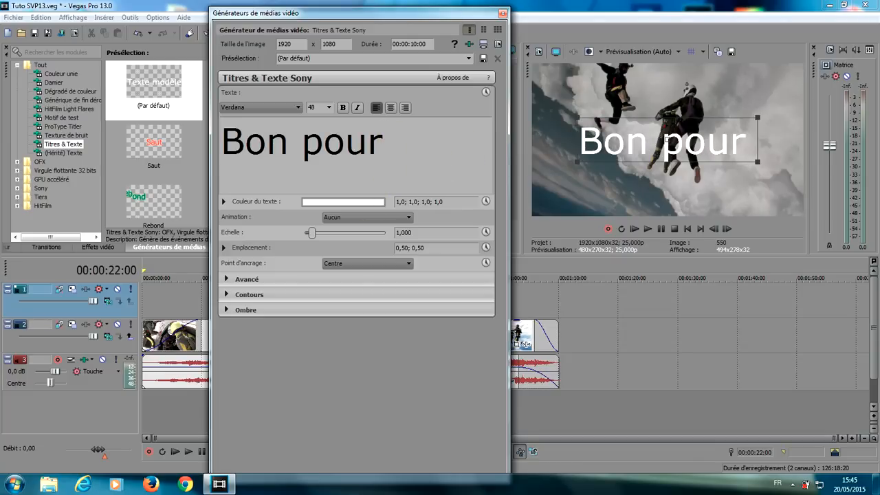
{"action": "type", "text": "un*"}
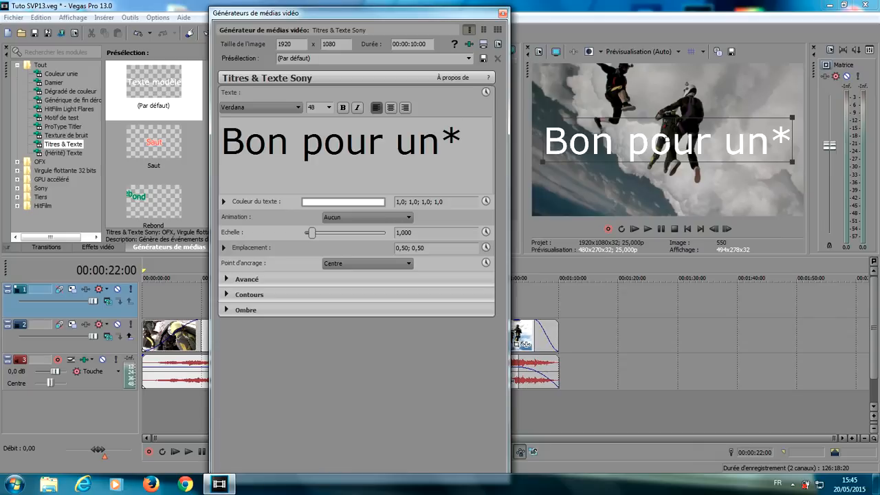
{"action": "key", "text": "BackSpace"}
{"action": "key", "text": "Return"}
{"action": "type", "text": "saut"}
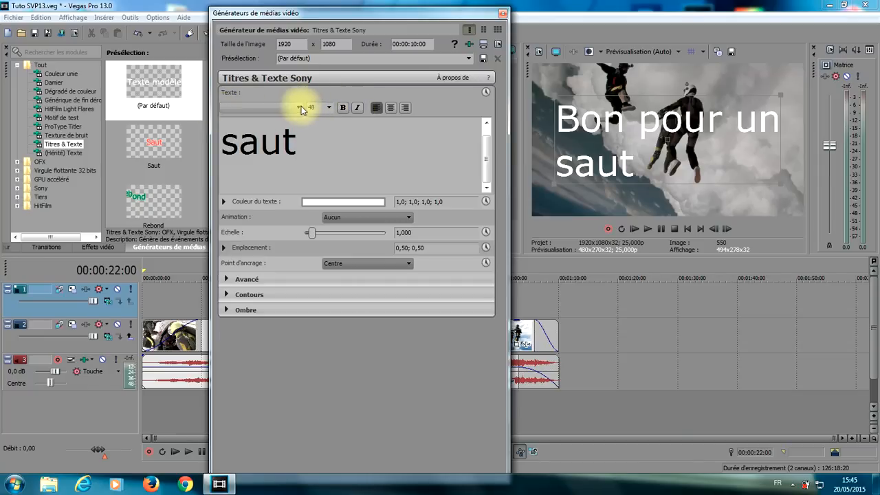
Step: Select the whole title text and set its font to Freehand575 BT
{"action": "left_click_drag", "start_coordinate": [314, 141], "coordinate": [219, 106]}
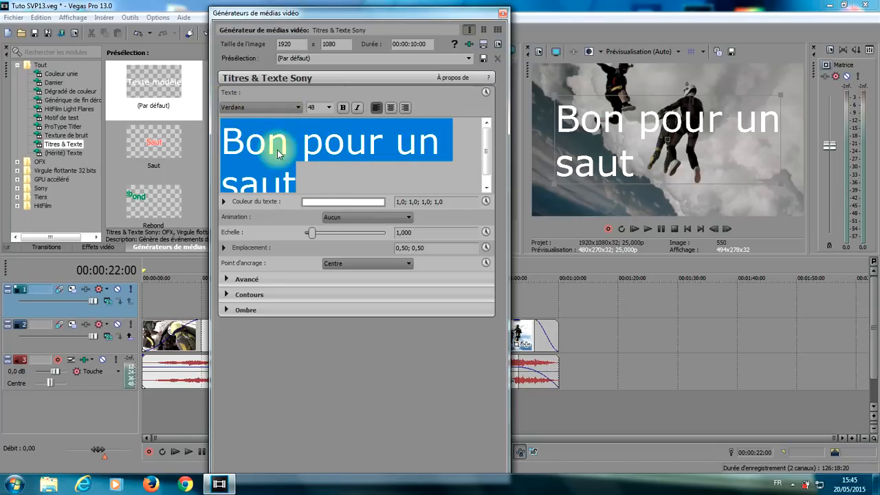
{"action": "left_click", "coordinate": [257, 106]}
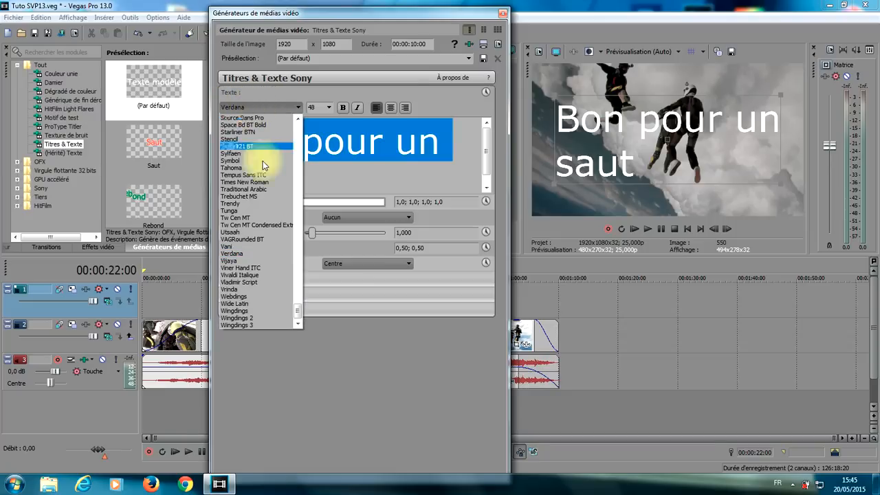
{"action": "left_click_drag", "start_coordinate": [301, 306], "coordinate": [295, 199]}
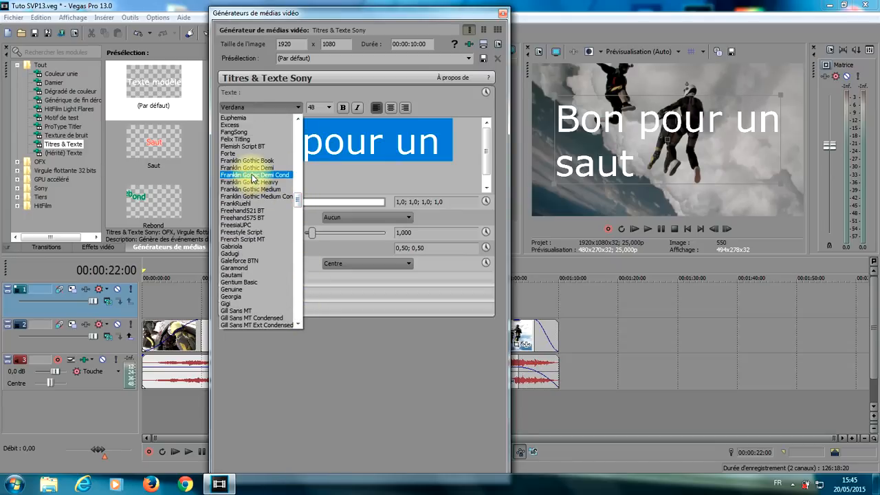
{"action": "left_click", "coordinate": [254, 218]}
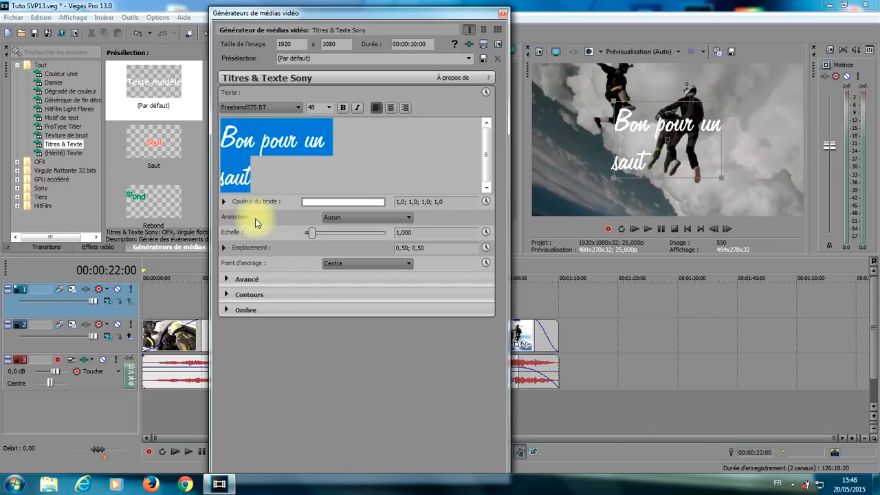
Step: Set the font of the selected title text to Arial
{"action": "left_click", "coordinate": [273, 107]}
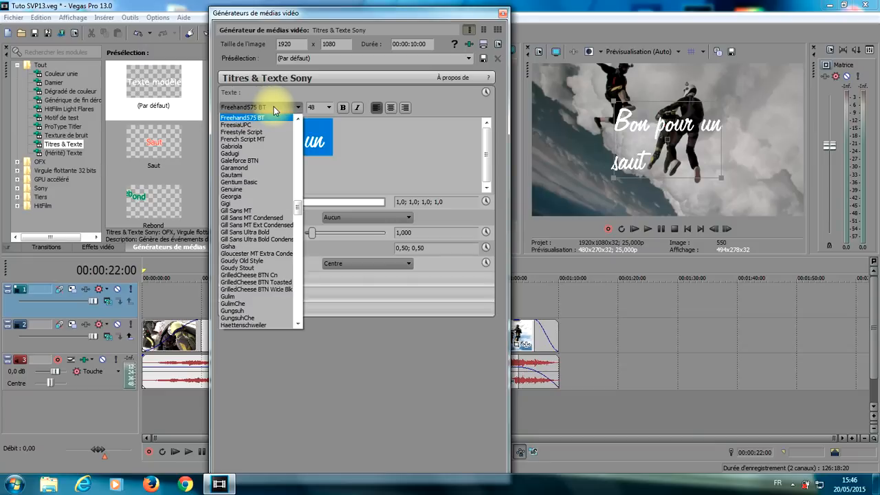
{"action": "left_click_drag", "start_coordinate": [297, 206], "coordinate": [299, 147]}
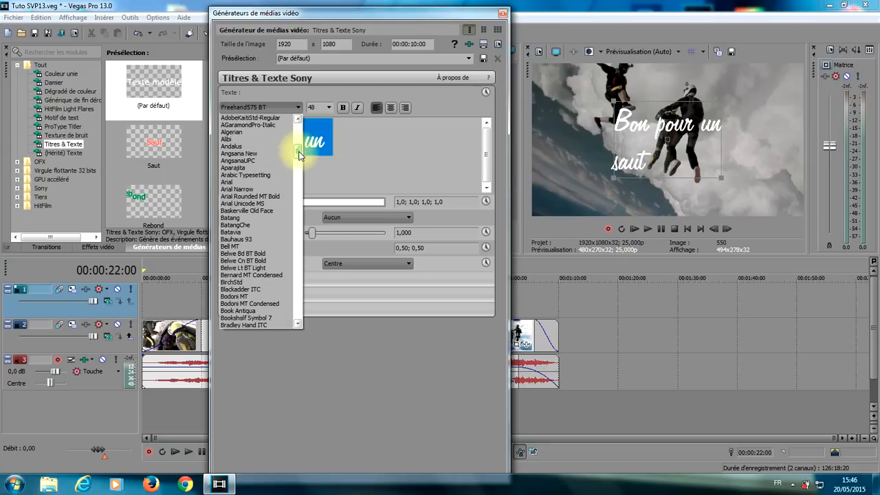
{"action": "left_click", "coordinate": [237, 183]}
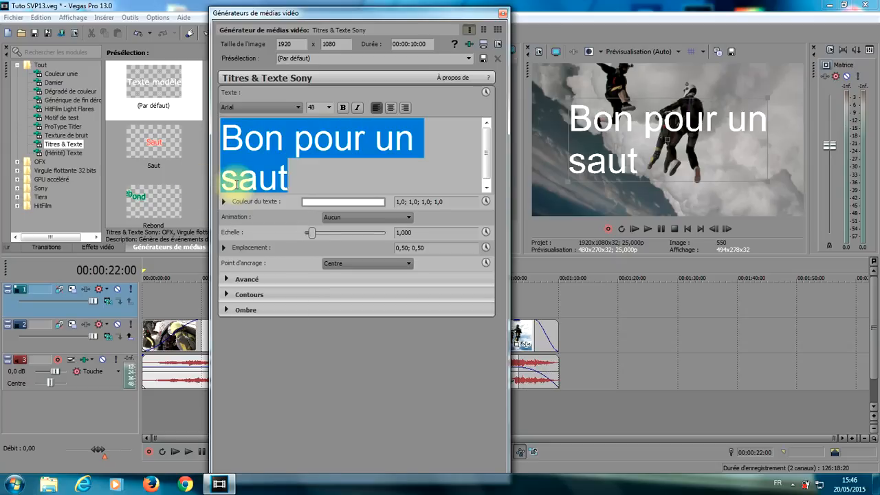
Step: Make the selected title text bold without italics and centre its alignment
{"action": "left_click", "coordinate": [331, 110]}
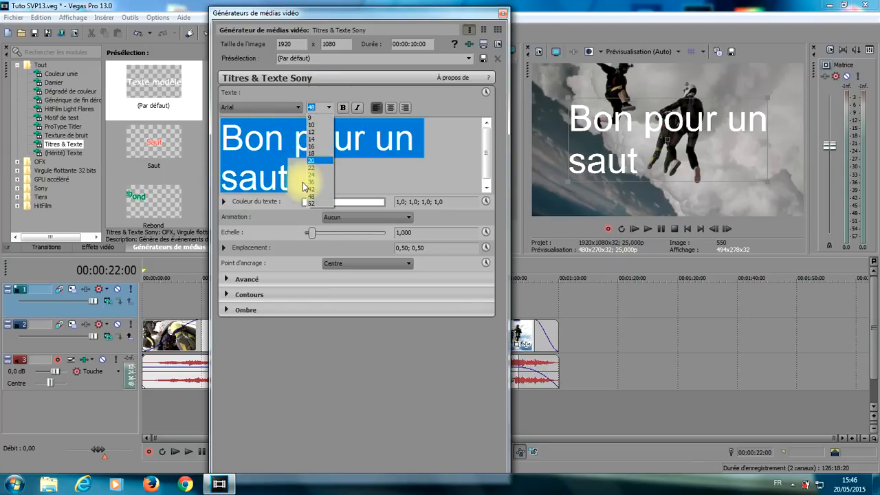
{"action": "left_click", "coordinate": [326, 94]}
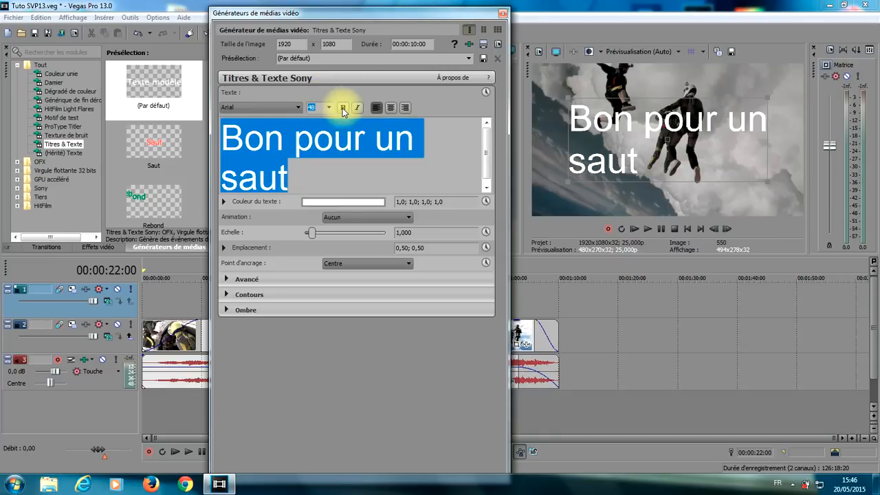
{"action": "left_click", "coordinate": [344, 109]}
{"action": "left_click", "coordinate": [356, 108]}
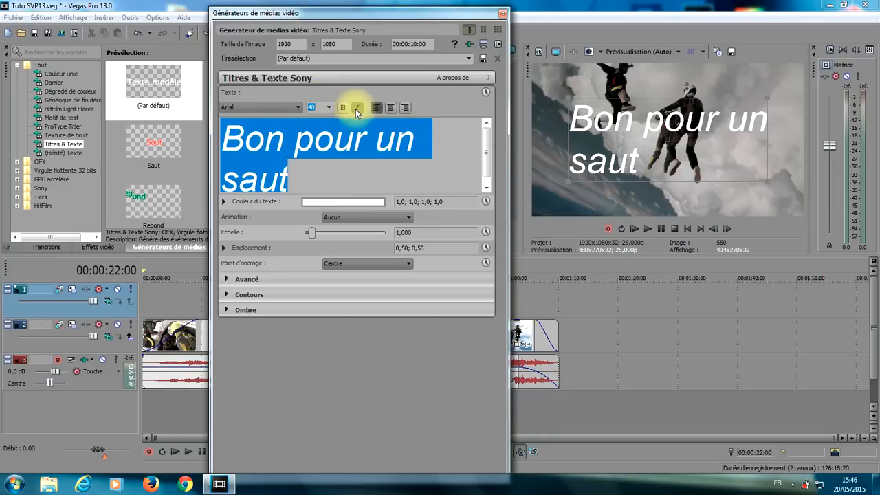
{"action": "left_click", "coordinate": [348, 109]}
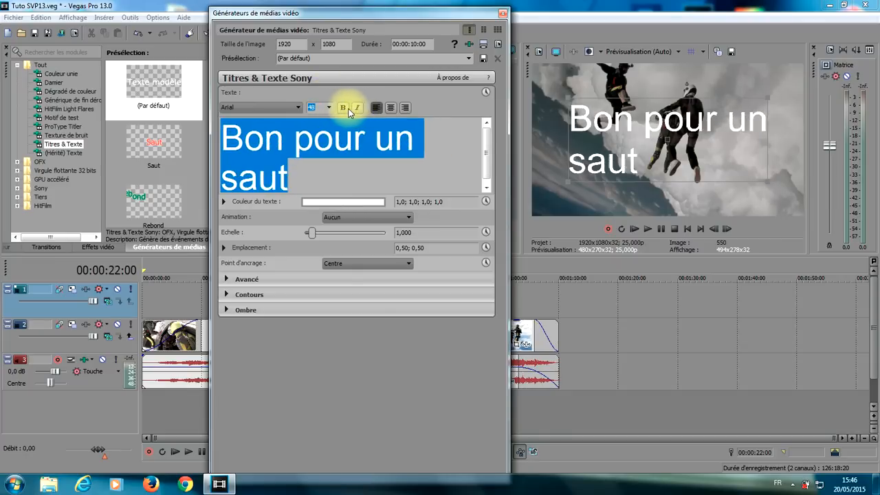
{"action": "left_click", "coordinate": [344, 109]}
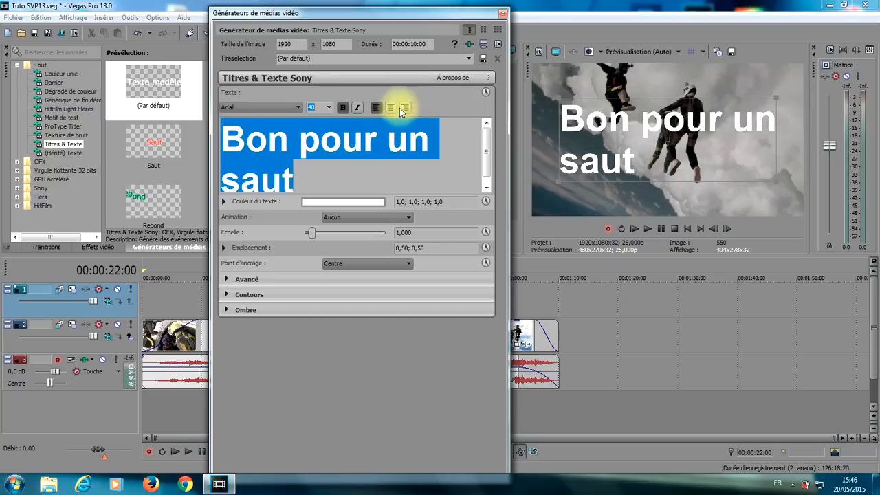
{"action": "left_click", "coordinate": [391, 107]}
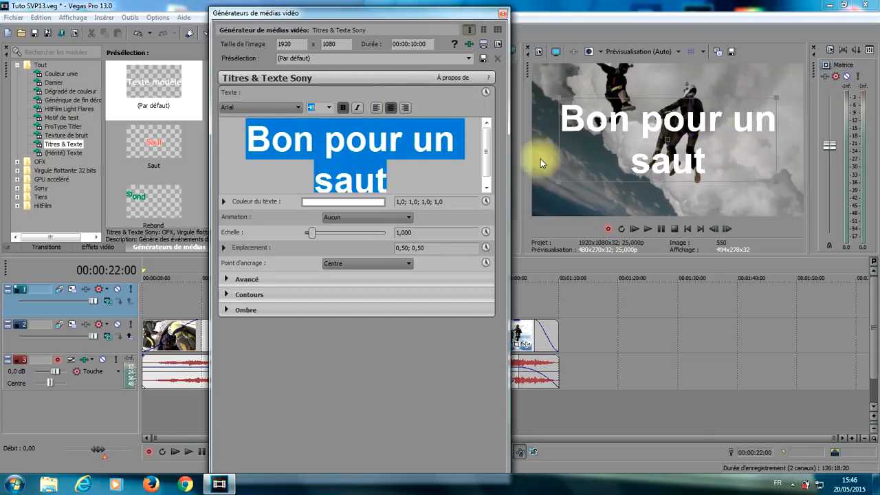
Step: Rearrange the title's line breaks so it reads "Bon pour" on the first line and "un saut" on the second
{"action": "left_click", "coordinate": [418, 138]}
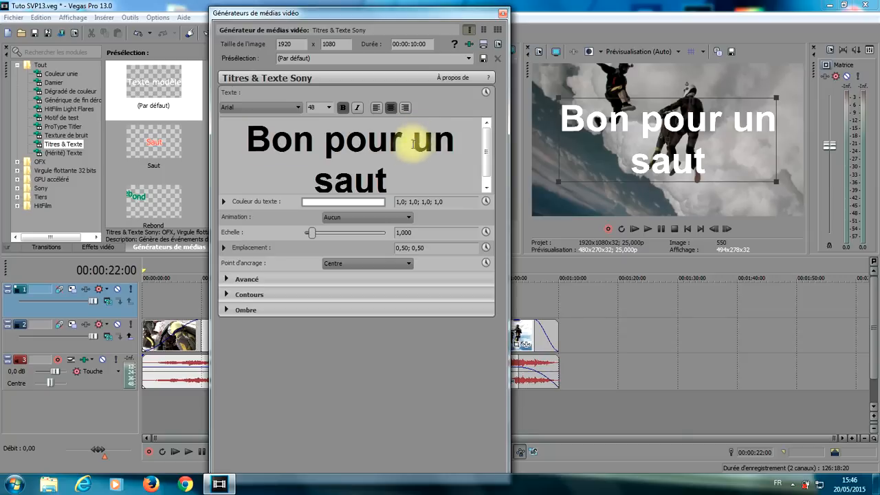
{"action": "key", "text": "BackSpace"}
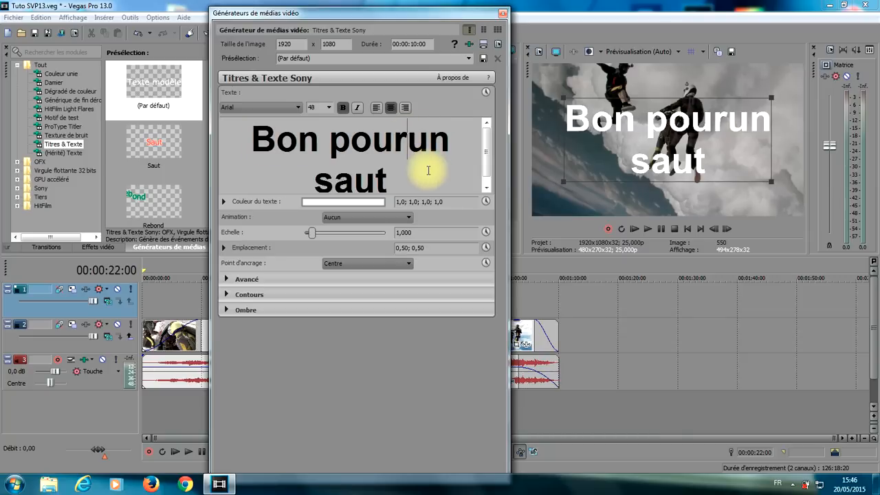
{"action": "key", "text": "Return"}
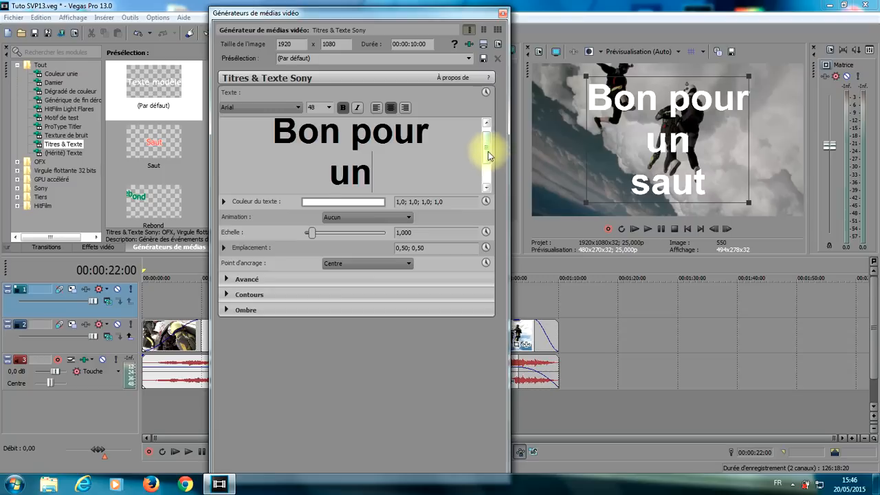
{"action": "left_click_drag", "start_coordinate": [486, 144], "coordinate": [484, 170]}
{"action": "left_click", "coordinate": [318, 180]}
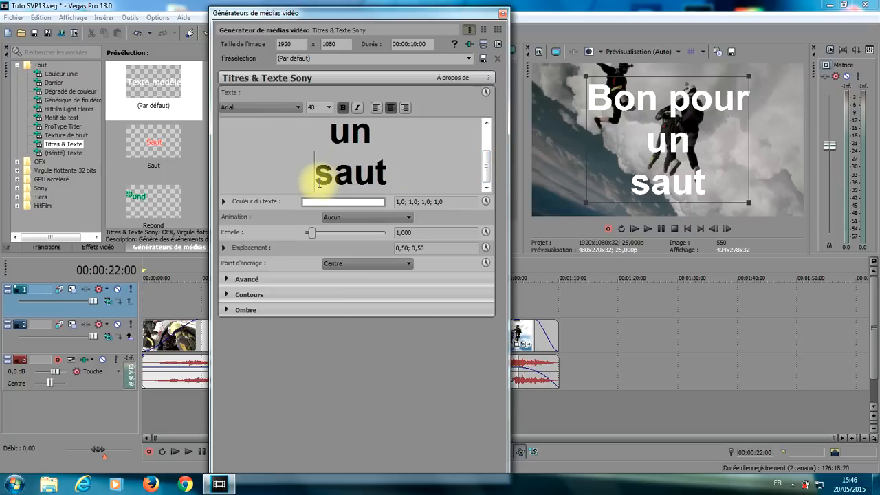
{"action": "key", "text": "BackSpace"}
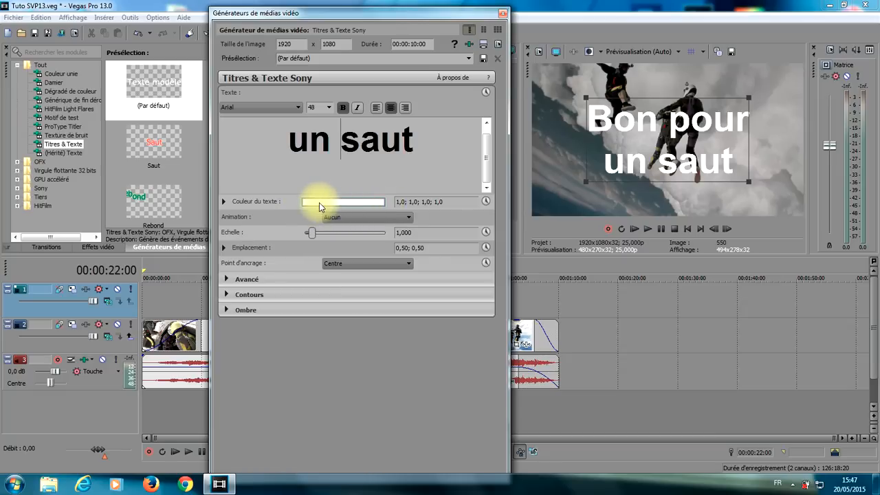
Step: Try salmon and pink shades for the title's text colour, ending on 1,0; 0,27; 0,52; 1,0
{"action": "left_click", "coordinate": [336, 206]}
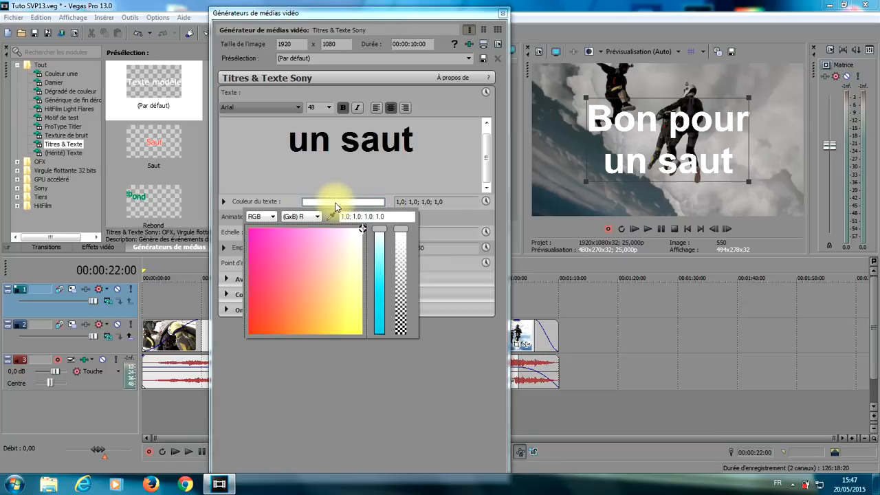
{"action": "left_click", "coordinate": [281, 311]}
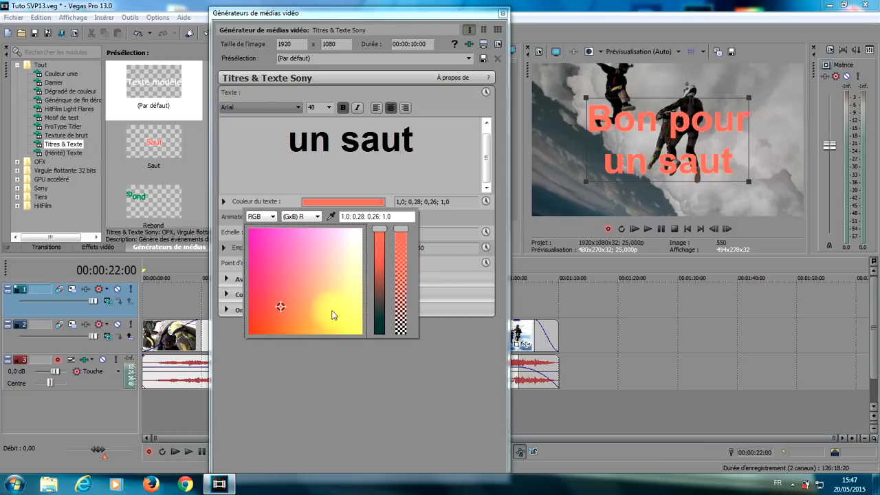
{"action": "left_click", "coordinate": [332, 313]}
{"action": "left_click", "coordinate": [293, 290]}
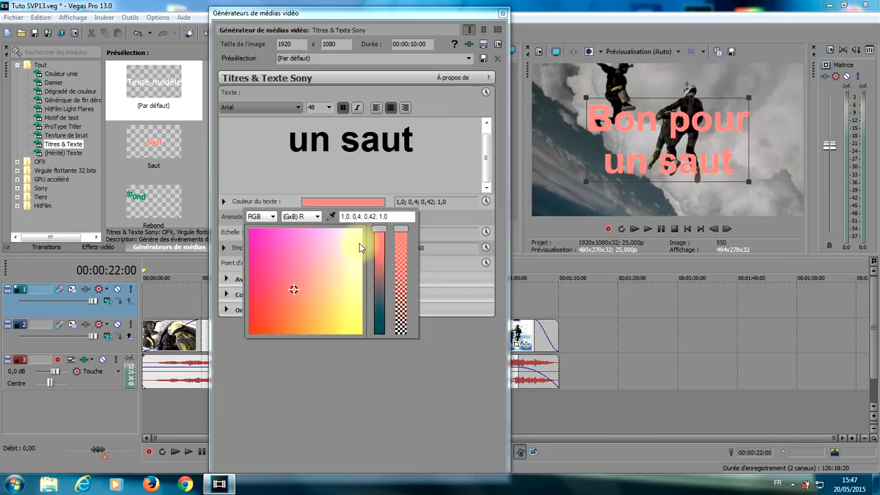
{"action": "left_click", "coordinate": [280, 283]}
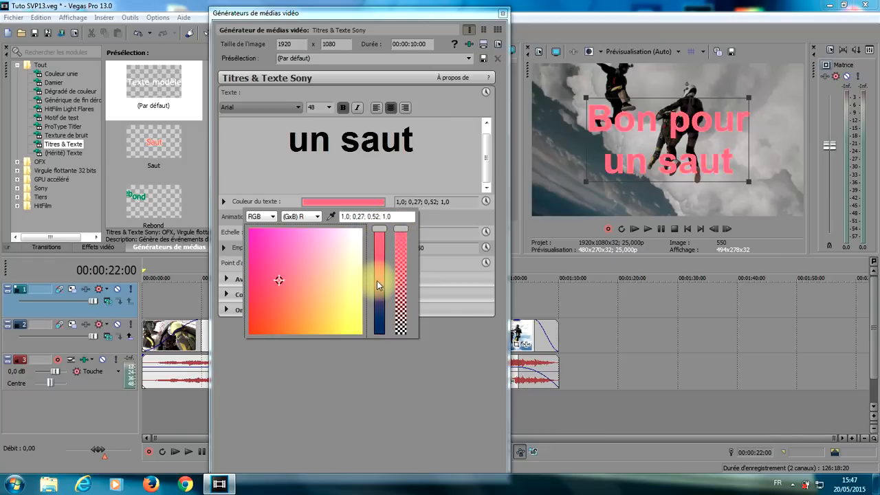
Step: Lower the red component of the title's text colour to 0,21 for a dark blue
{"action": "left_click", "coordinate": [383, 238]}
{"action": "left_click_drag", "start_coordinate": [383, 238], "coordinate": [379, 268]}
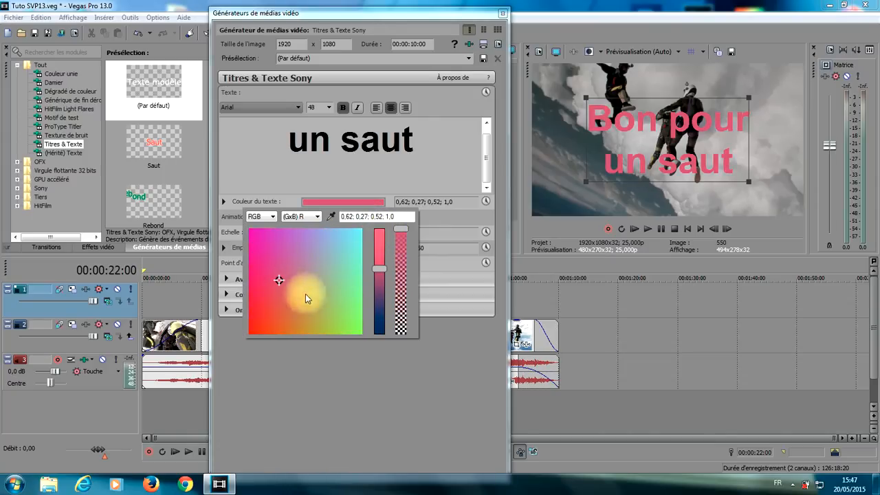
{"action": "left_click_drag", "start_coordinate": [380, 274], "coordinate": [380, 314]}
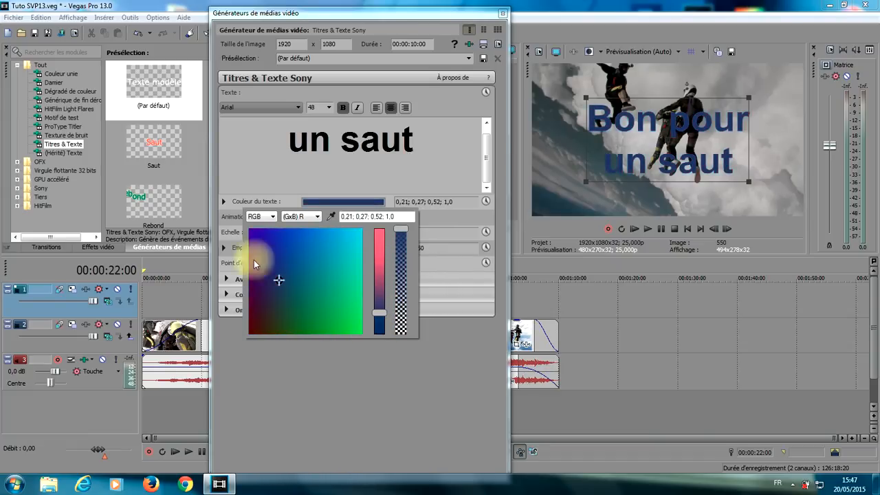
Step: Try other hues for the title's text colour and bring it to near white at 0,99; 1,0; 1,0; 1,0
{"action": "left_click", "coordinate": [269, 238]}
{"action": "left_click", "coordinate": [345, 235]}
{"action": "left_click", "coordinate": [348, 321]}
{"action": "mouse_move", "coordinate": [350, 240]}
{"action": "left_mouse_down"}
{"action": "mouse_move", "coordinate": [280, 237]}
{"action": "mouse_move", "coordinate": [312, 232]}
{"action": "mouse_move", "coordinate": [337, 243]}
{"action": "mouse_move", "coordinate": [309, 296]}
{"action": "mouse_move", "coordinate": [337, 247]}
{"action": "left_mouse_up"}
{"action": "mouse_move", "coordinate": [379, 318]}
{"action": "left_mouse_down"}
{"action": "mouse_move", "coordinate": [384, 231]}
{"action": "mouse_move", "coordinate": [366, 233]}
{"action": "left_mouse_up"}
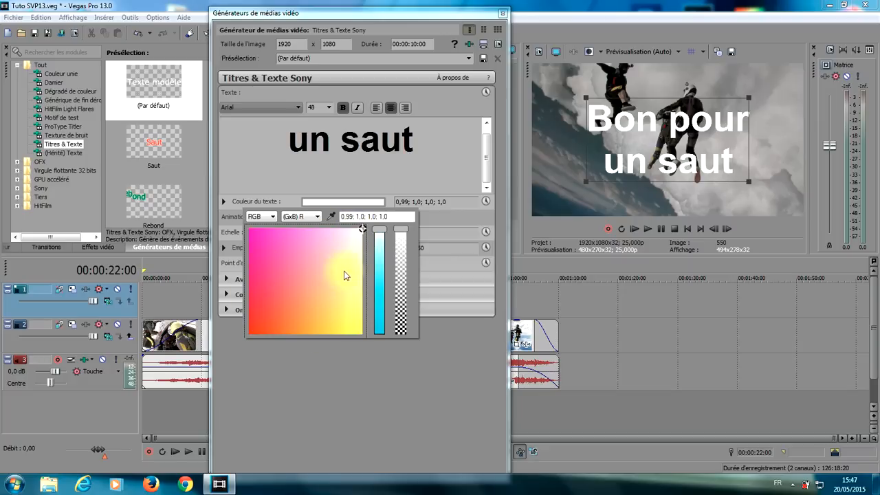
Step: Try a salmon text colour of 1,0; 0,31; 0,42; 1,0, and restore pure white at 1,0; 1,0; 1,0; 1,0
{"action": "left_click", "coordinate": [284, 290]}
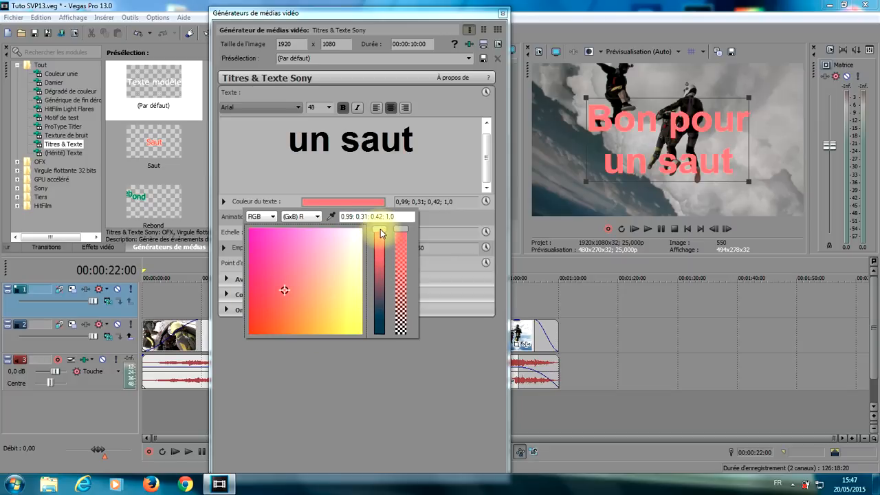
{"action": "mouse_move", "coordinate": [381, 235]}
{"action": "left_mouse_down"}
{"action": "mouse_move", "coordinate": [379, 321]}
{"action": "mouse_move", "coordinate": [382, 288]}
{"action": "mouse_move", "coordinate": [280, 290]}
{"action": "mouse_move", "coordinate": [385, 291]}
{"action": "mouse_move", "coordinate": [385, 230]}
{"action": "left_mouse_up"}
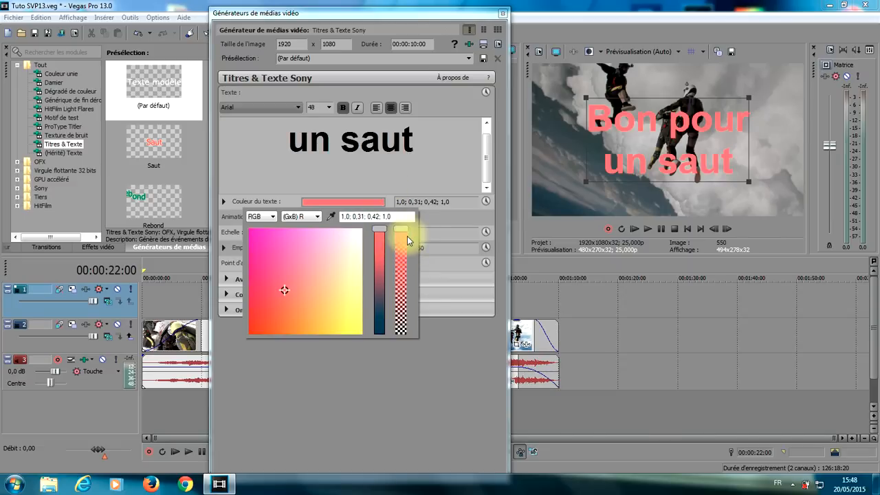
{"action": "left_click_drag", "start_coordinate": [403, 231], "coordinate": [368, 232]}
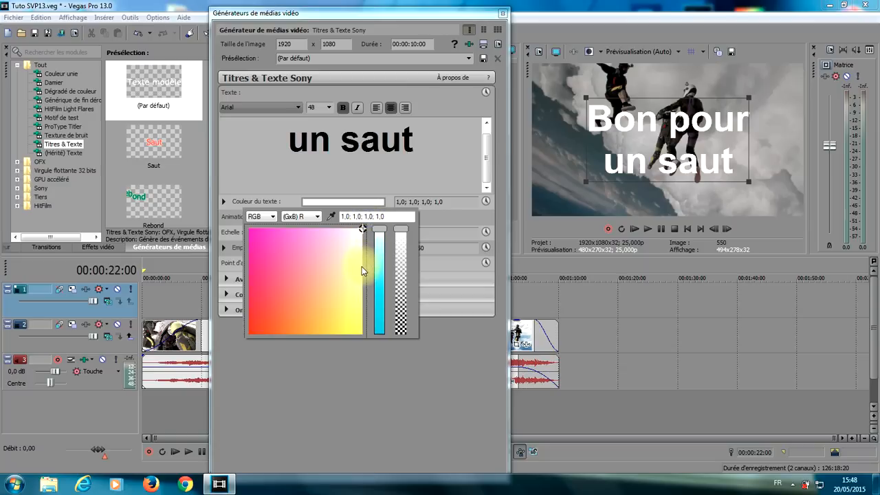
{"action": "left_click", "coordinate": [451, 223]}
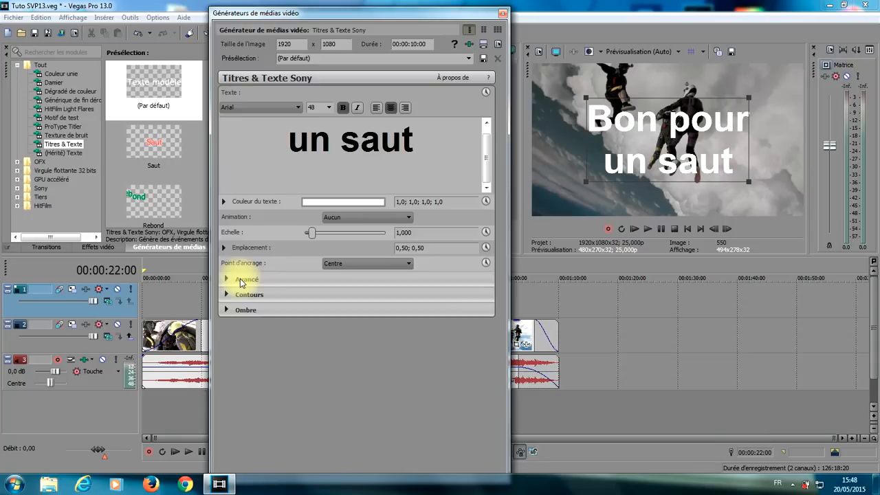
Step: Give the title text a red outline of 1,0; 0,05; 0,04; 1,0 with a width of 7,007
{"action": "left_click", "coordinate": [227, 280]}
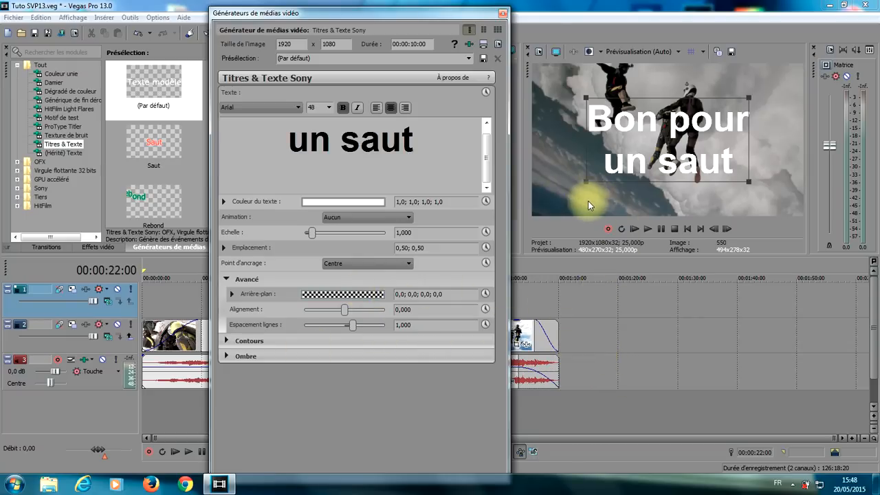
{"action": "left_click", "coordinate": [227, 281]}
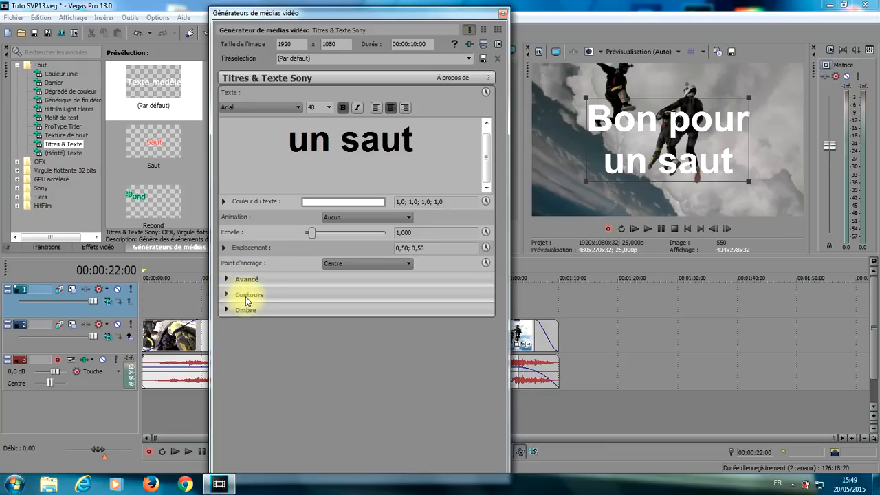
{"action": "left_click", "coordinate": [227, 296]}
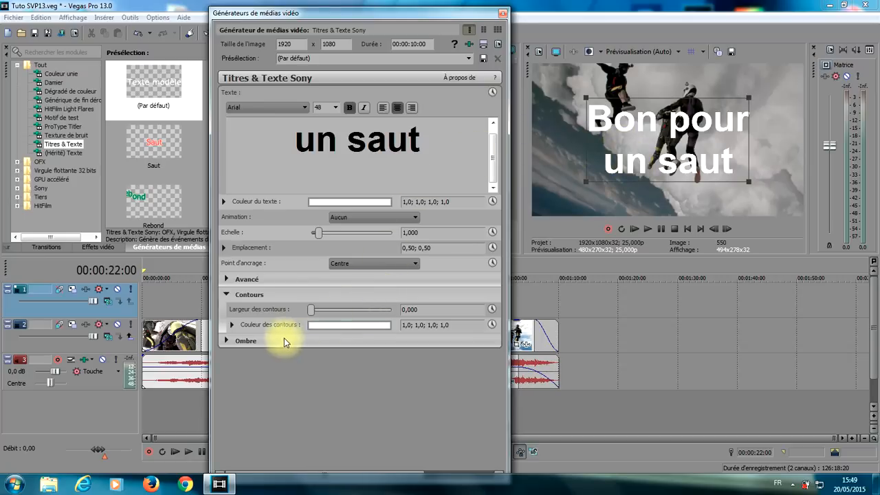
{"action": "left_click", "coordinate": [335, 326]}
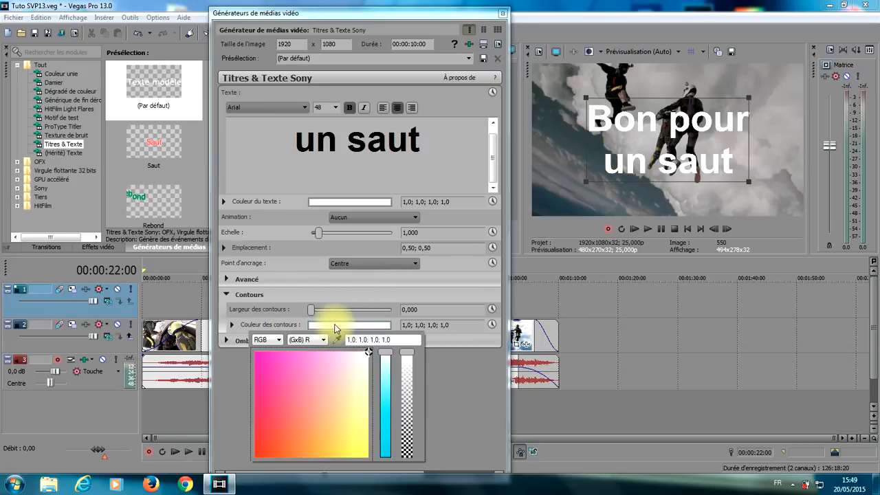
{"action": "left_click", "coordinate": [261, 455]}
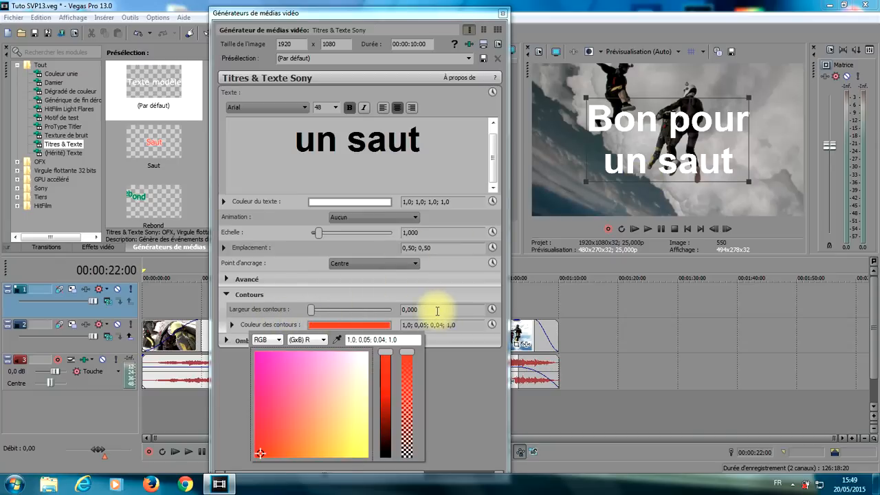
{"action": "left_click", "coordinate": [317, 313]}
{"action": "left_click_drag", "start_coordinate": [316, 311], "coordinate": [401, 310]}
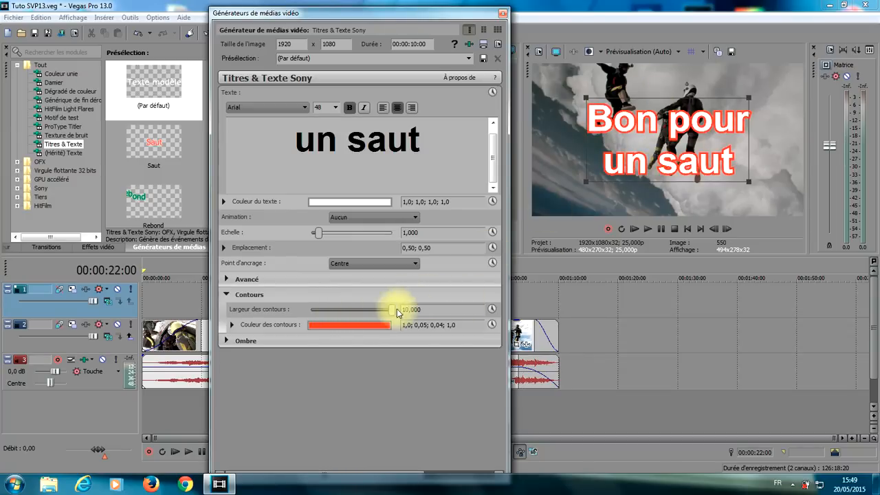
{"action": "mouse_move", "coordinate": [378, 309]}
{"action": "left_mouse_down"}
{"action": "mouse_move", "coordinate": [351, 328]}
{"action": "mouse_move", "coordinate": [375, 314]}
{"action": "mouse_move", "coordinate": [336, 314]}
{"action": "mouse_move", "coordinate": [365, 310]}
{"action": "left_mouse_up"}
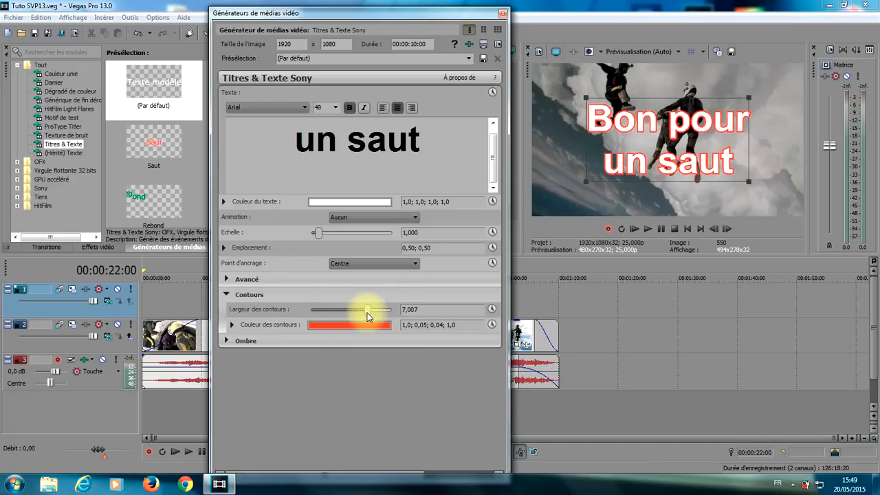
Step: Refine the title's outline colour to a purer red of 1,0; 0,01; 0,03; 1,0
{"action": "left_click", "coordinate": [344, 330]}
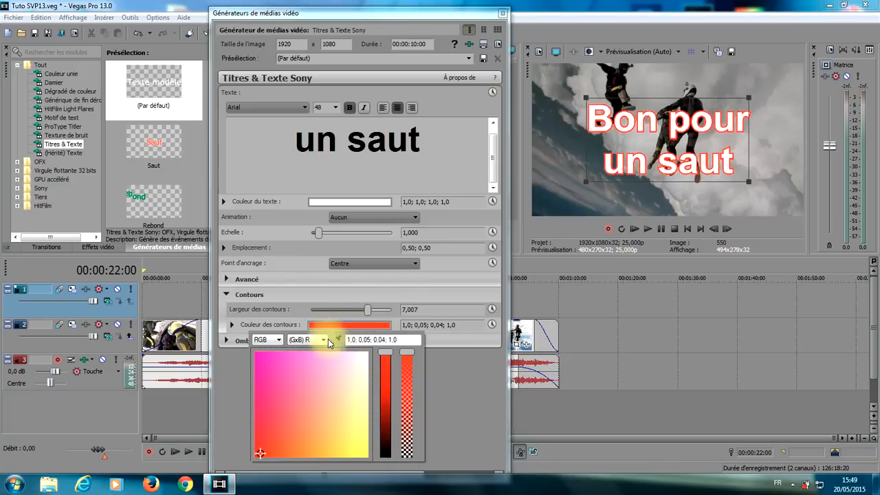
{"action": "left_click", "coordinate": [299, 400]}
{"action": "mouse_move", "coordinate": [386, 354]}
{"action": "left_mouse_down"}
{"action": "mouse_move", "coordinate": [383, 415]}
{"action": "mouse_move", "coordinate": [390, 352]}
{"action": "left_mouse_up"}
{"action": "left_click", "coordinate": [263, 455]}
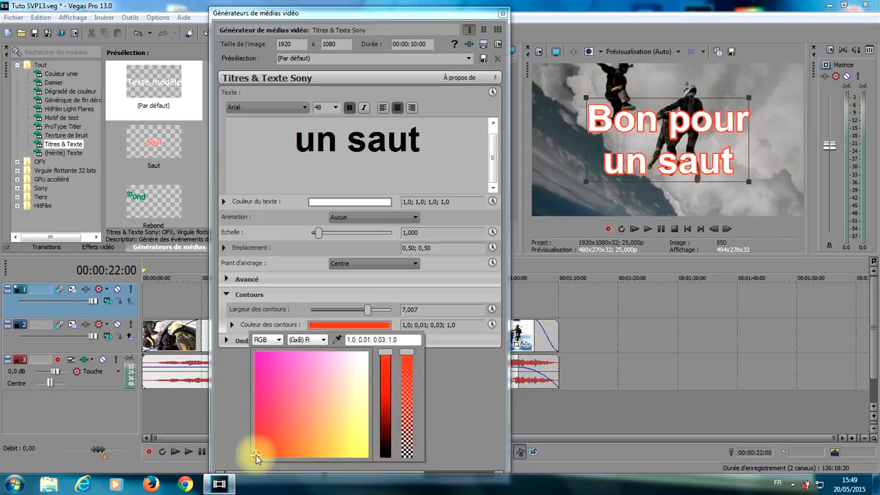
{"action": "left_click", "coordinate": [452, 356]}
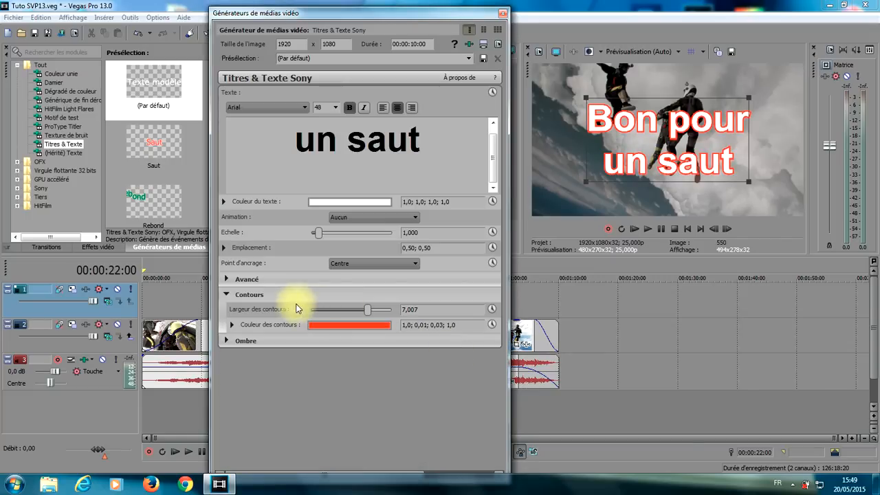
{"action": "left_click", "coordinate": [227, 295]}
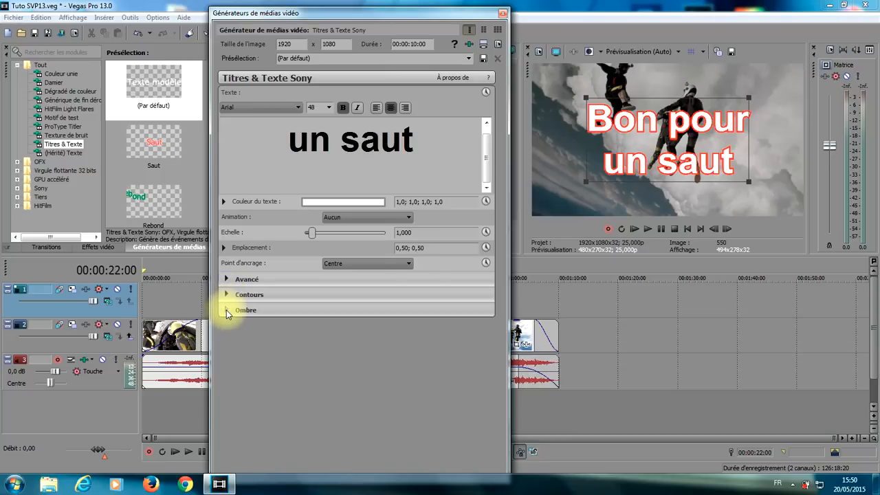
Step: Enable the shadow (Ombre) on the title text
{"action": "left_click", "coordinate": [228, 311]}
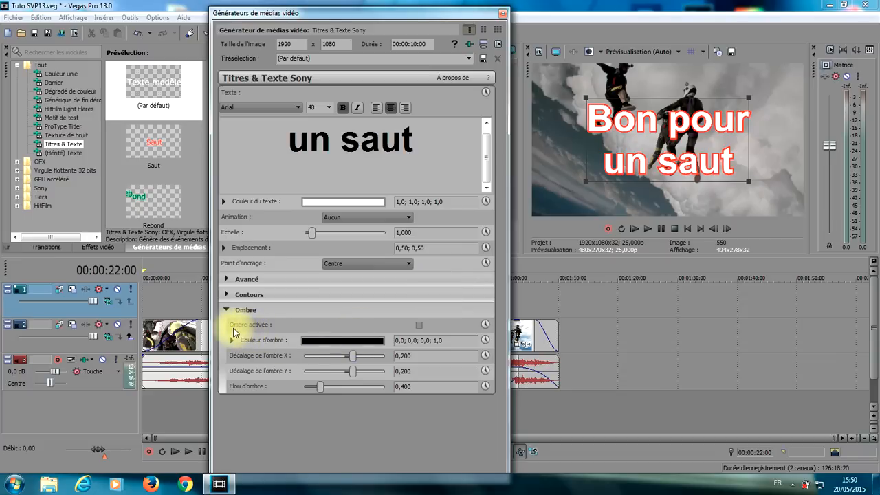
{"action": "left_click", "coordinate": [419, 325]}
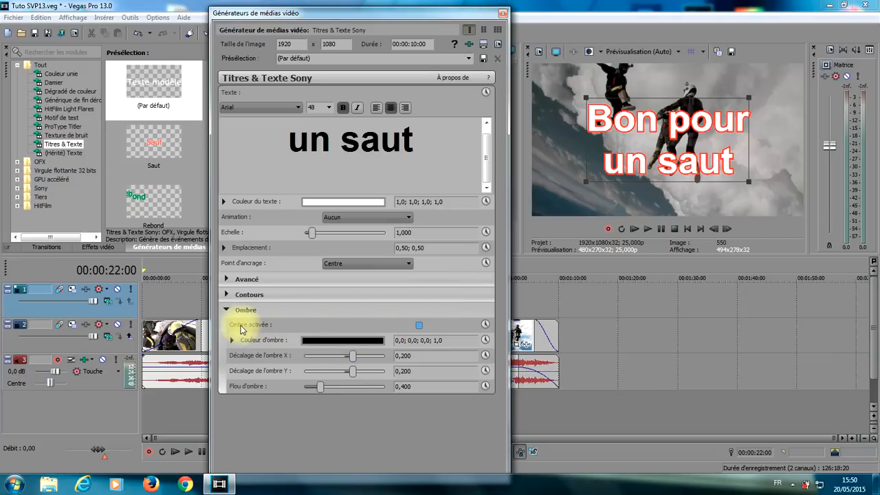
Step: Switch on the title's shadow and, after trying blue 0,0; 0,08; 0,92; 1,0, set its colour to near-black 0,0; 0,01; 0,0; 1,0
{"action": "left_click", "coordinate": [404, 325]}
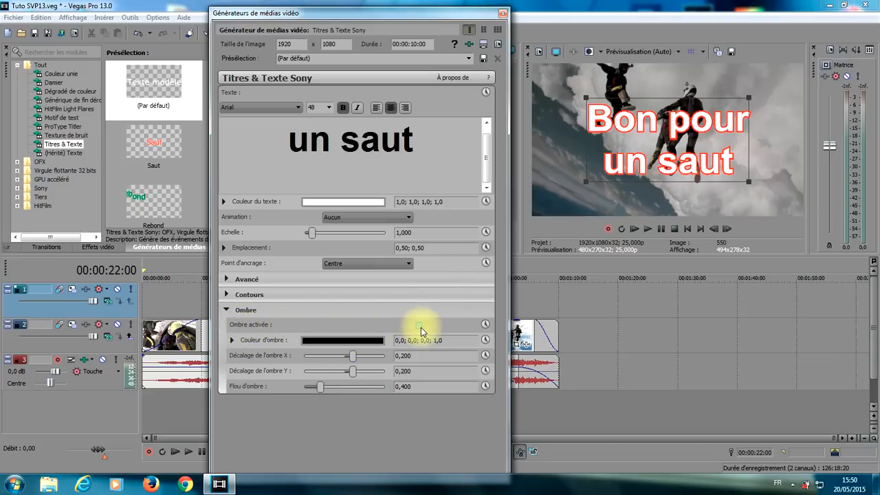
{"action": "left_click", "coordinate": [420, 326]}
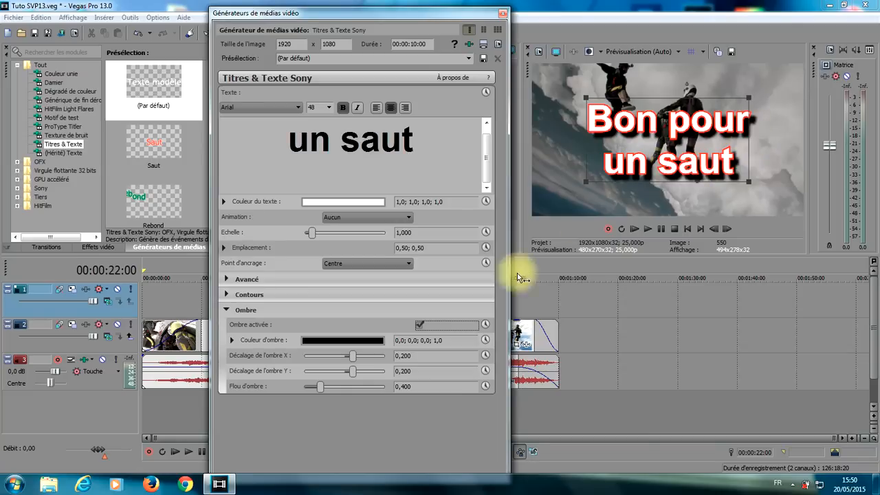
{"action": "left_click", "coordinate": [339, 342]}
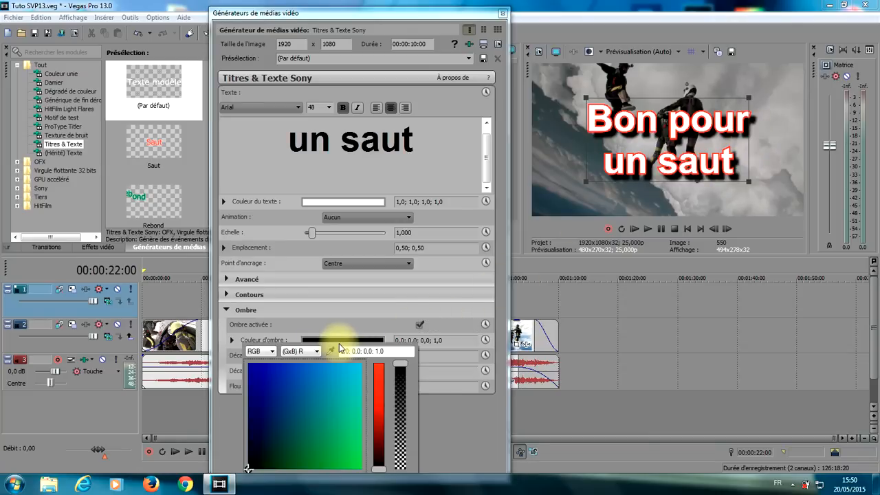
{"action": "left_click", "coordinate": [258, 371]}
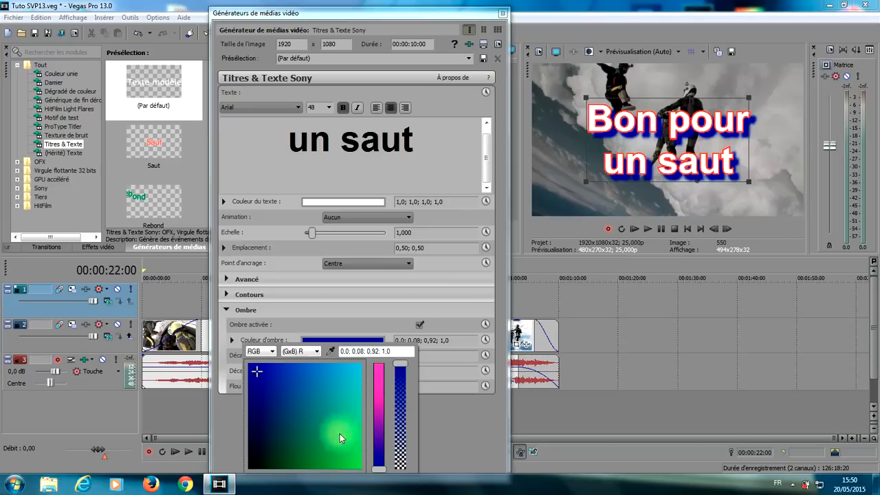
{"action": "left_click_drag", "start_coordinate": [252, 458], "coordinate": [249, 472]}
{"action": "left_click", "coordinate": [462, 418]}
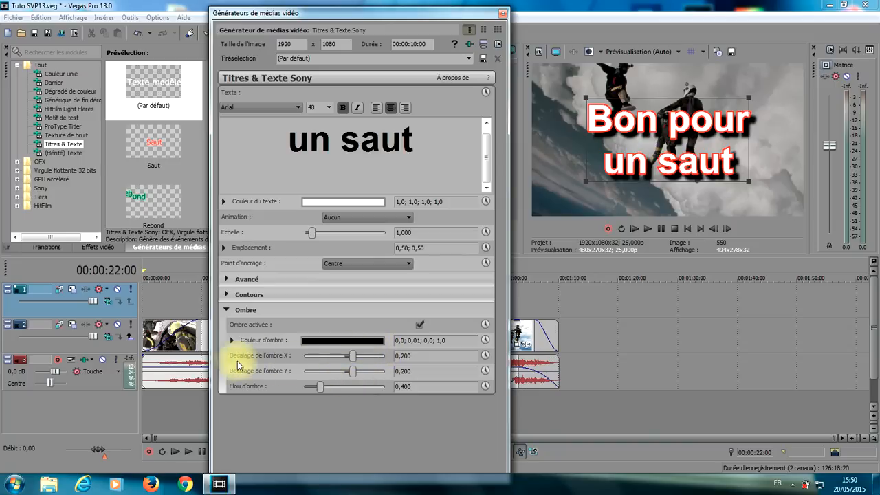
Step: Try shadow offsets of 0,592 in X and -0,483 in Y, and bring both offsets back to 0,075
{"action": "left_click_drag", "start_coordinate": [355, 356], "coordinate": [370, 359]}
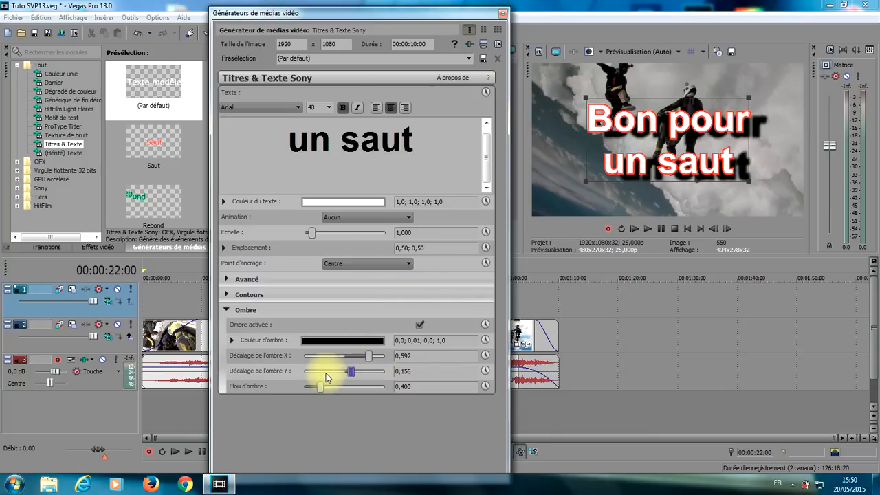
{"action": "left_click_drag", "start_coordinate": [346, 372], "coordinate": [326, 372]}
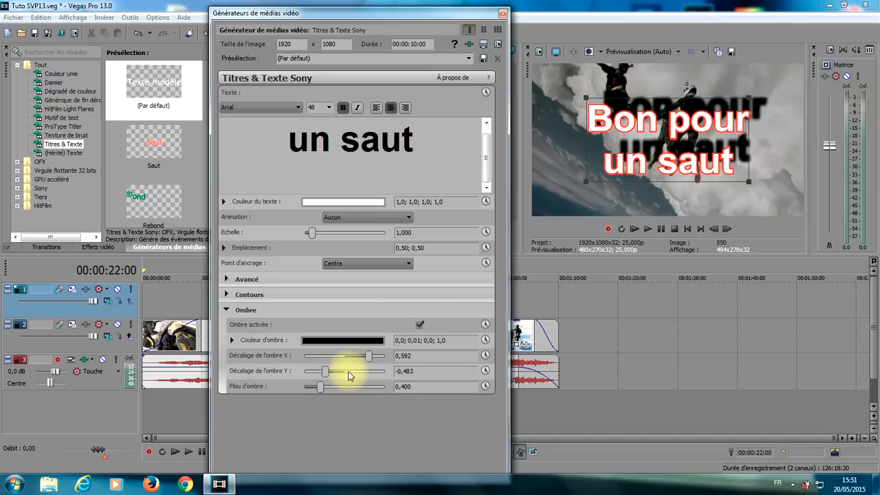
{"action": "left_click", "coordinate": [348, 372]}
{"action": "left_click", "coordinate": [348, 359]}
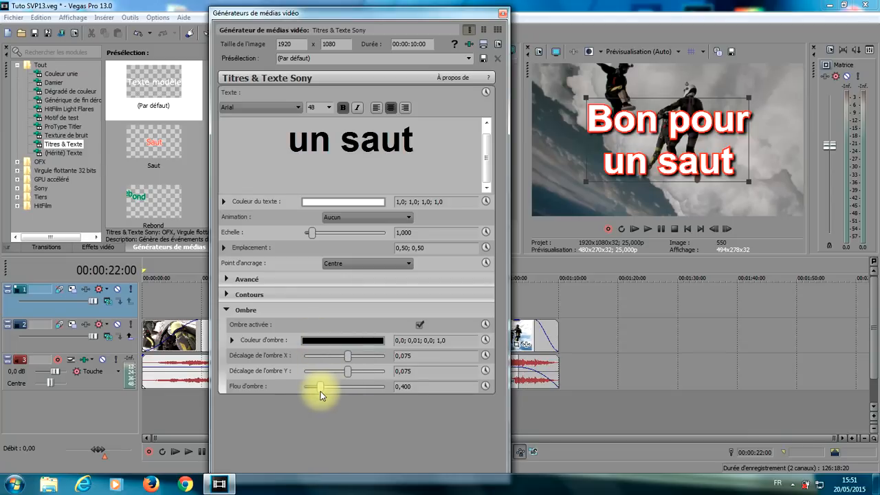
Step: Set the title's shadow blur to 0,463 with offsets of 0,320 in X and 0,293 in Y, and close the title settings
{"action": "left_click_drag", "start_coordinate": [320, 391], "coordinate": [346, 392]}
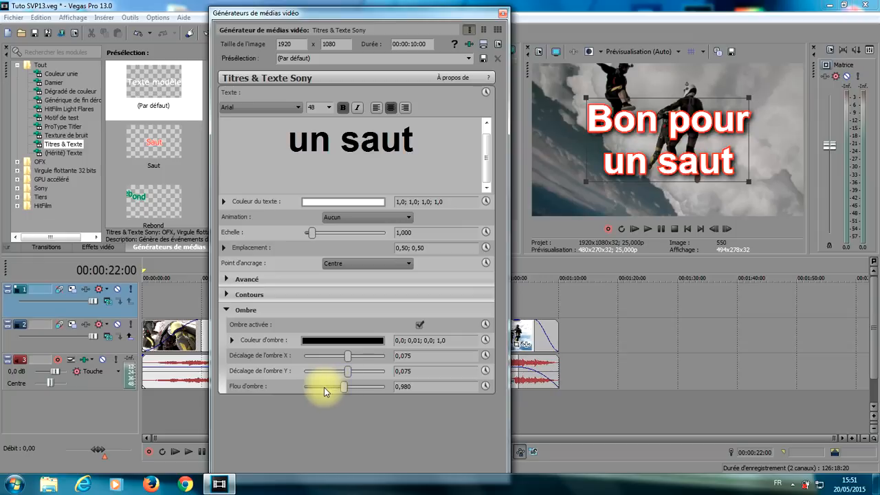
{"action": "left_click", "coordinate": [324, 391]}
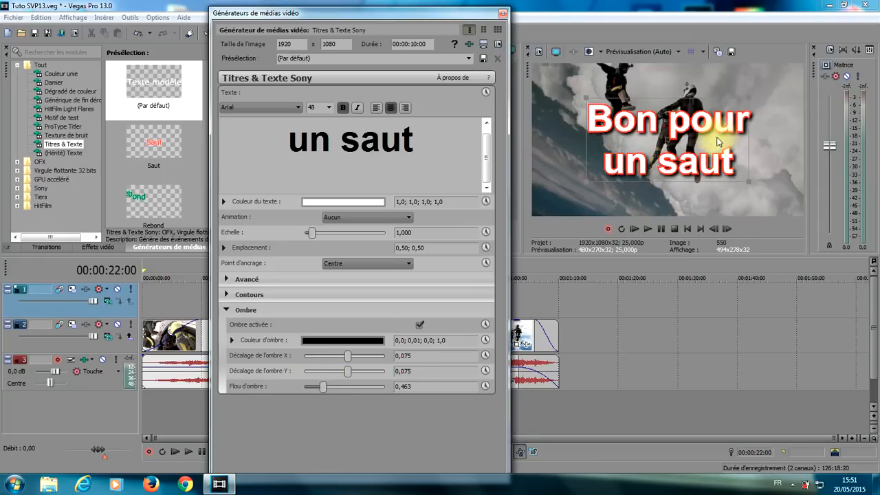
{"action": "left_click", "coordinate": [358, 372]}
{"action": "left_click_drag", "start_coordinate": [350, 356], "coordinate": [361, 357]}
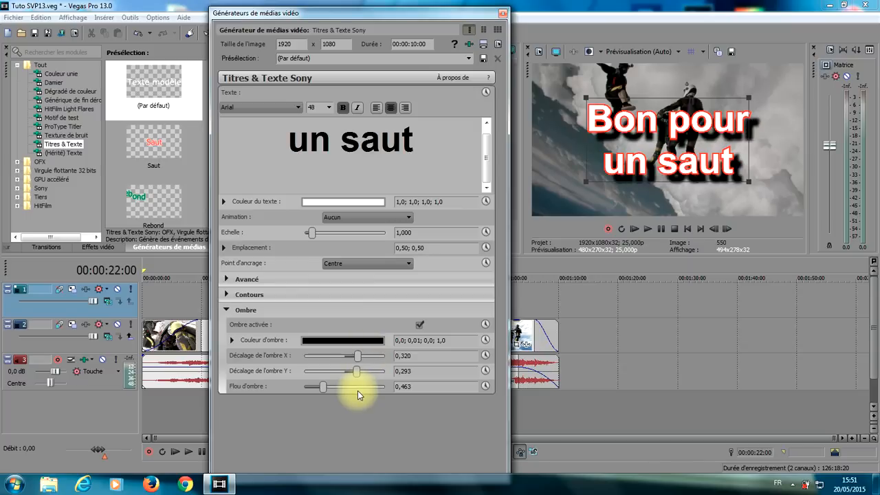
{"action": "left_click", "coordinate": [227, 309]}
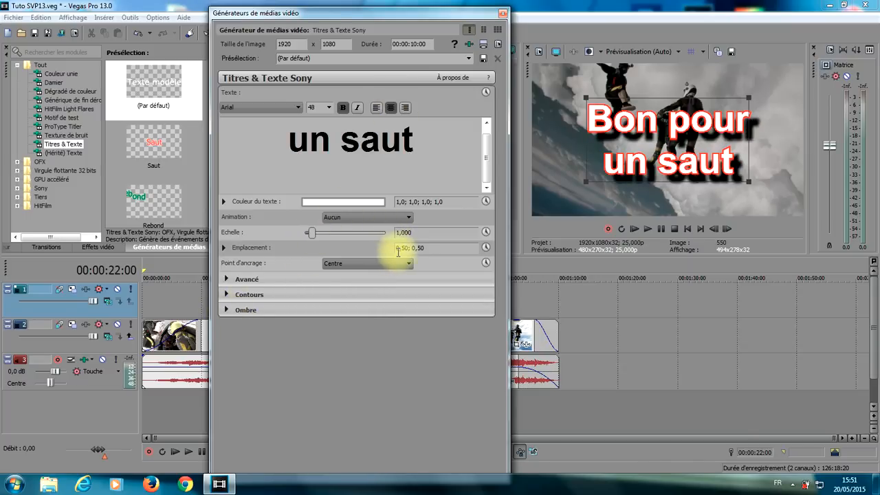
{"action": "left_click", "coordinate": [504, 16]}
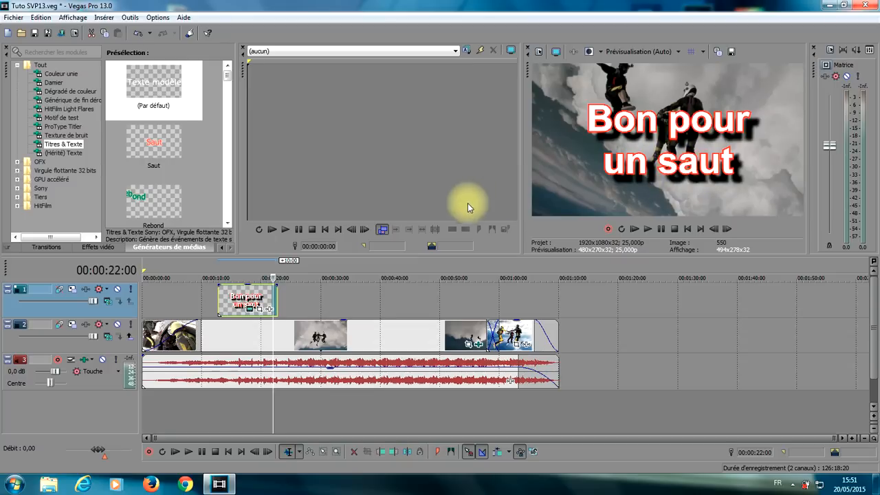
Step: Reposition the "Bon pour un saut" text to the upper right of the video frame at 0,64; 0,72 and turn off its shadow
{"action": "left_click", "coordinate": [249, 313]}
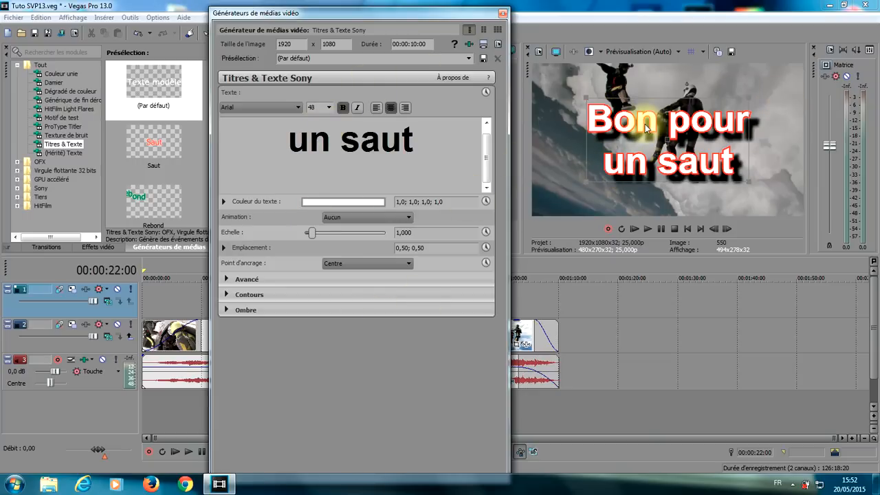
{"action": "left_click_drag", "start_coordinate": [657, 123], "coordinate": [690, 95]}
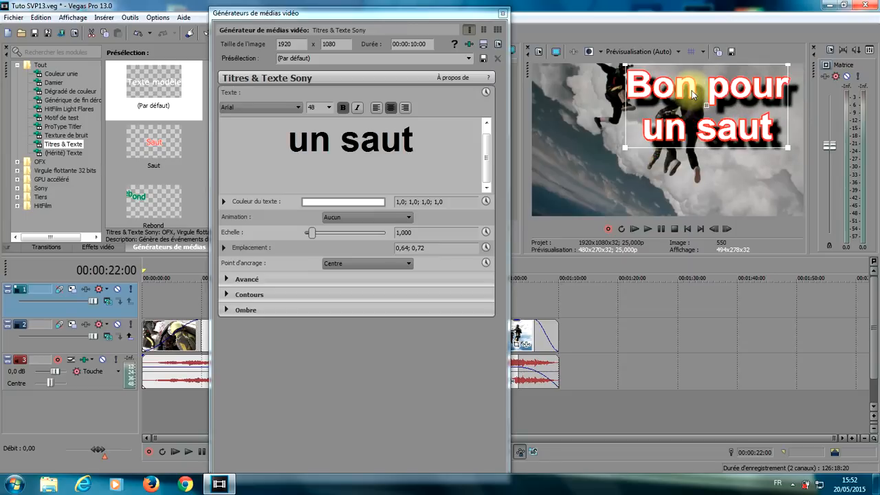
{"action": "left_click", "coordinate": [227, 311]}
{"action": "left_click", "coordinate": [421, 325]}
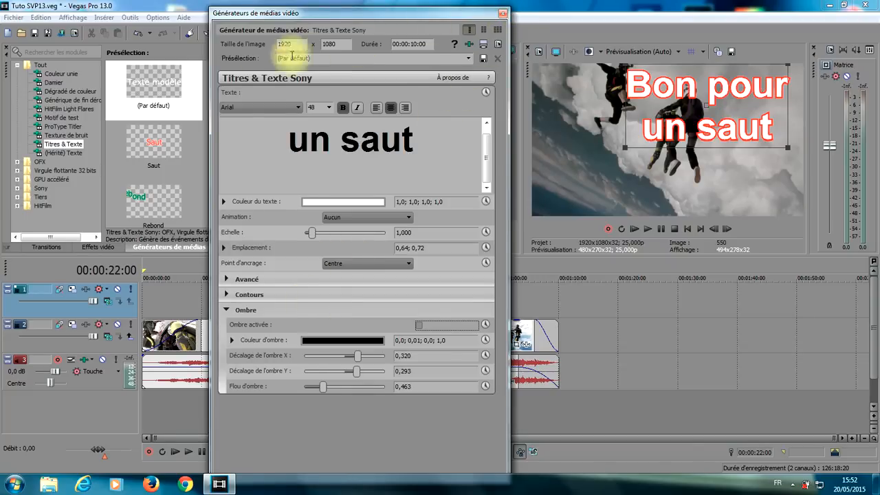
{"action": "left_click", "coordinate": [467, 58]}
{"action": "left_click", "coordinate": [249, 126]}
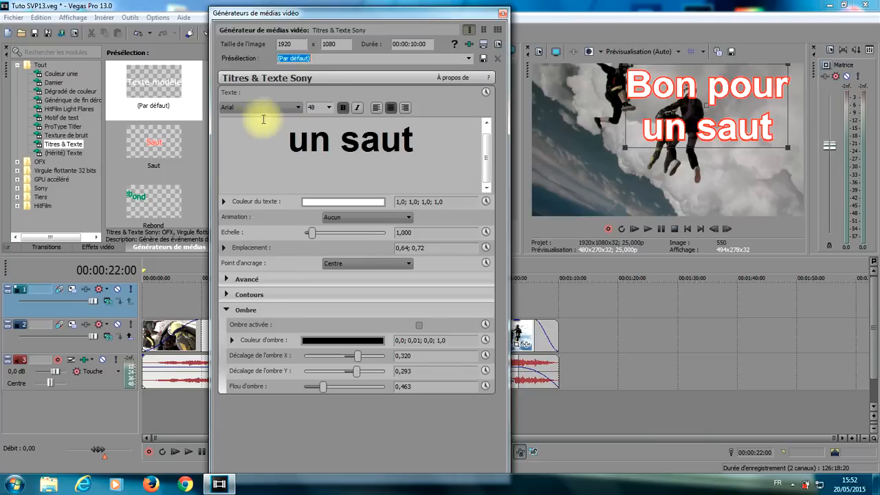
{"action": "left_click", "coordinate": [503, 14]}
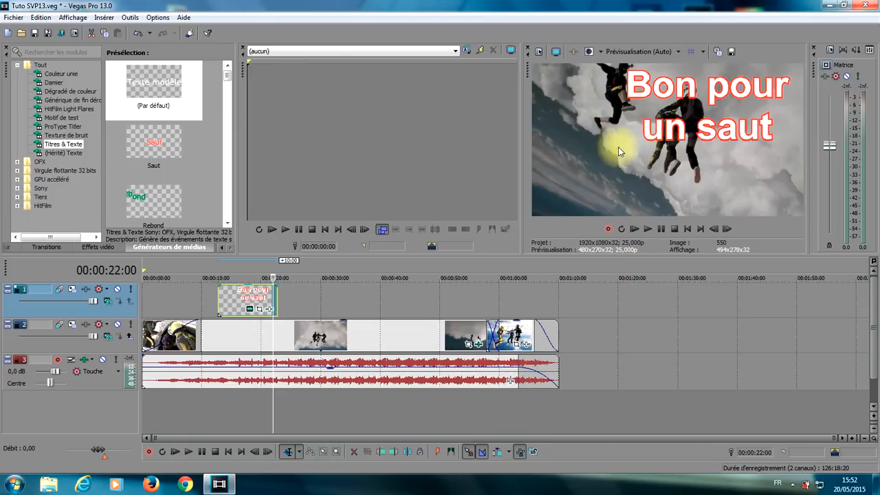
Step: Play the project from 00:00:08:03 to preview the repositioned title over the footage
{"action": "left_click", "coordinate": [191, 273]}
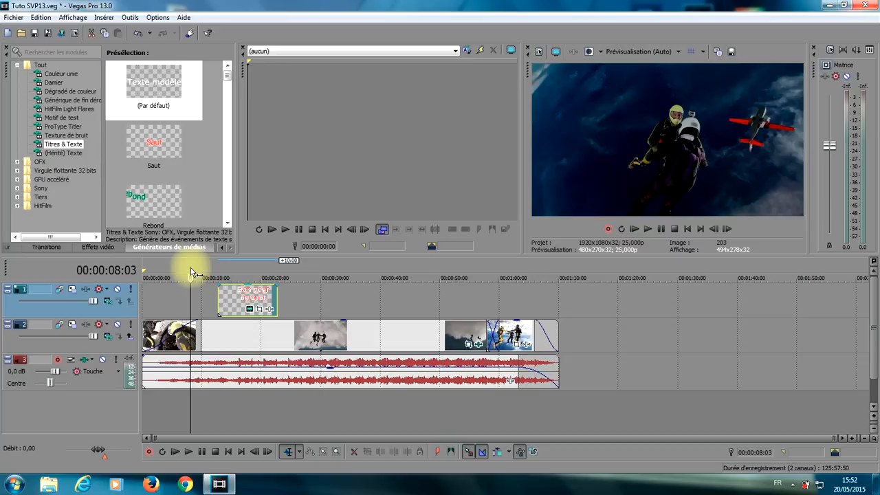
{"action": "key", "text": "space"}
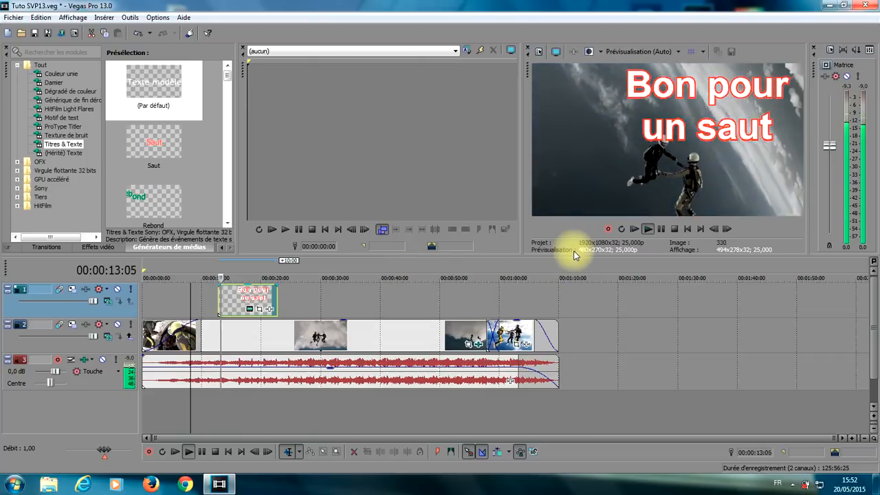
{"action": "key", "text": "space"}
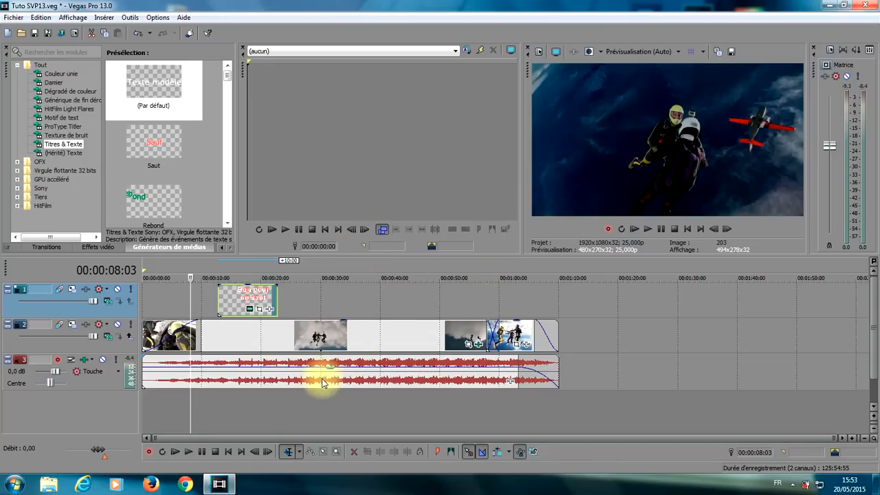
Step: Add a fade-in and a fade-out of about 3 seconds each to the title event on track 1
{"action": "left_click", "coordinate": [231, 306]}
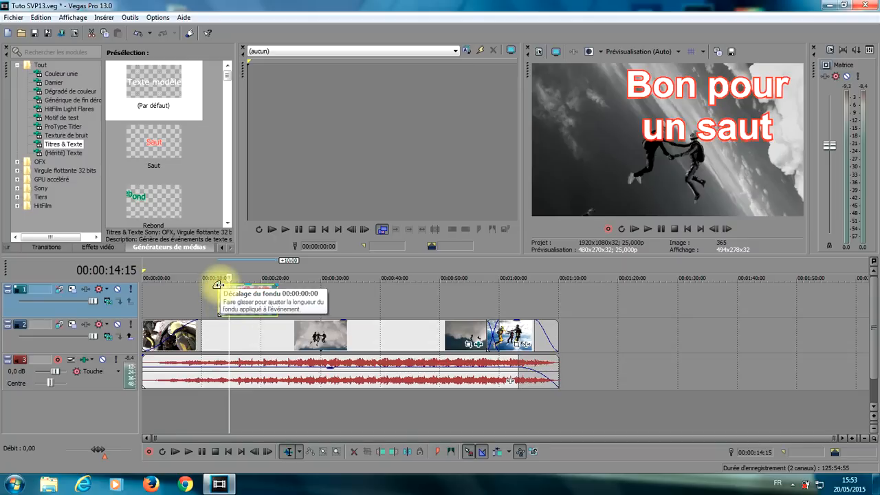
{"action": "left_click_drag", "start_coordinate": [218, 285], "coordinate": [237, 284]}
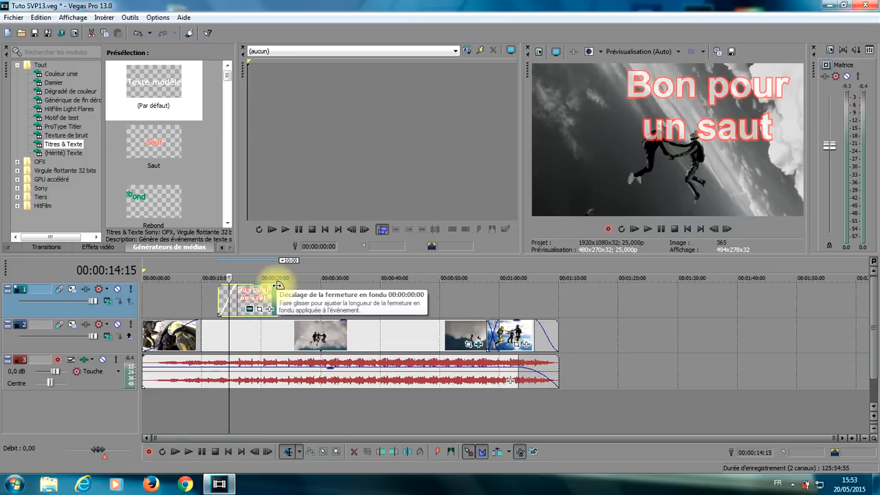
{"action": "left_click_drag", "start_coordinate": [277, 285], "coordinate": [261, 286]}
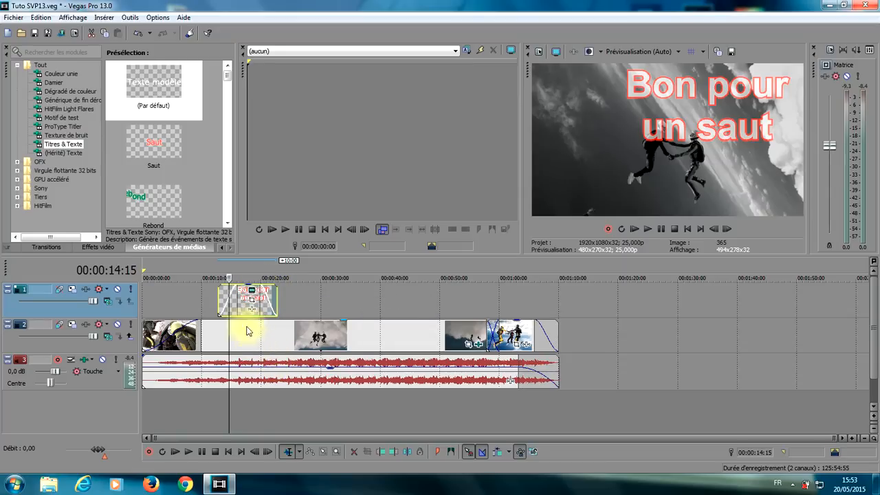
Step: Play the project from about 00:00:10:09 to preview the title fading in and out
{"action": "left_click", "coordinate": [204, 272]}
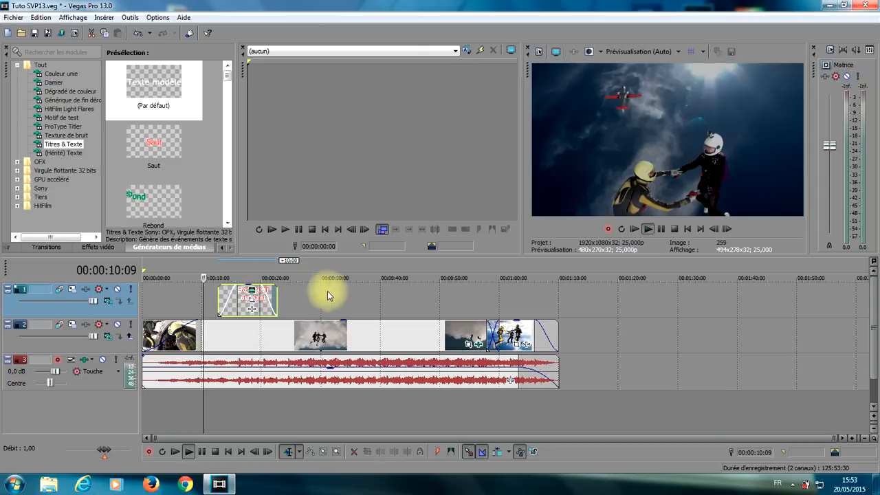
{"action": "key", "text": "space"}
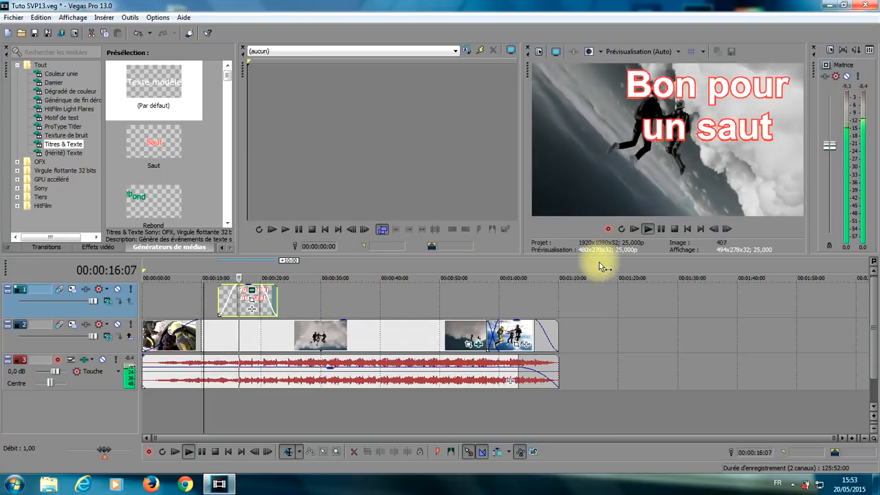
{"action": "key", "text": "space"}
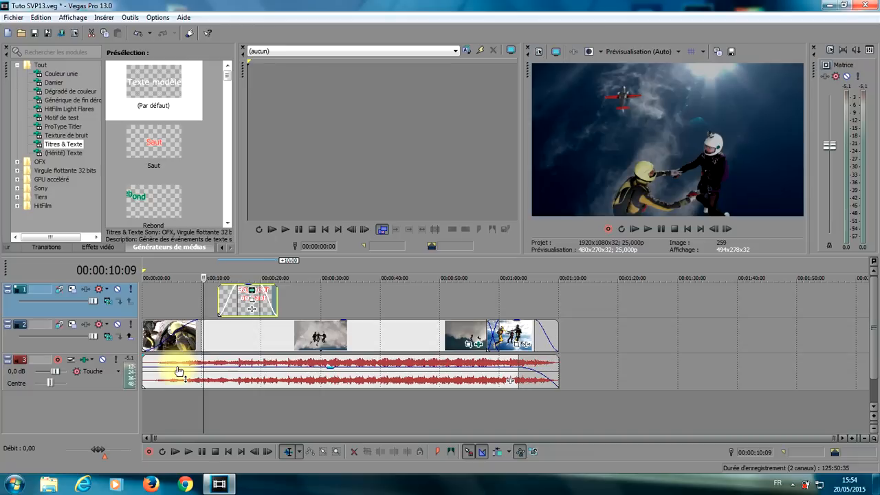
Step: Try to shift the first video clip on track 2 by itself along the timeline
{"action": "left_click", "coordinate": [219, 275]}
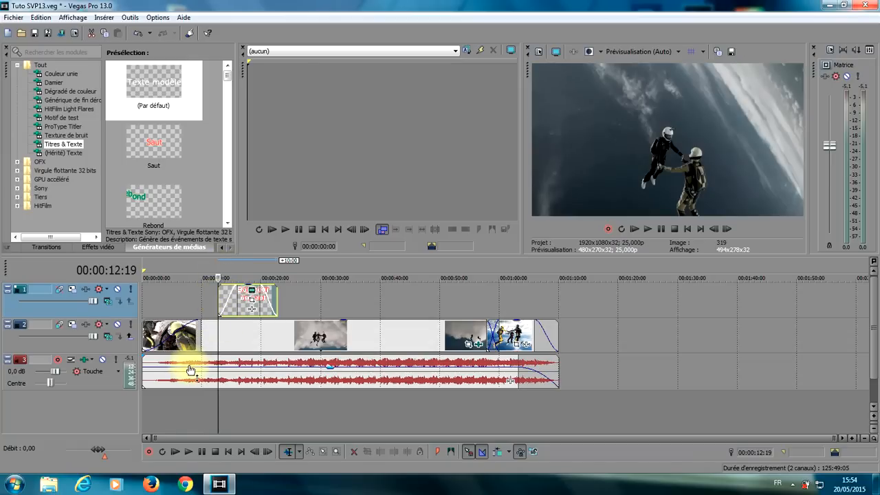
{"action": "left_click", "coordinate": [183, 304]}
{"action": "left_click_drag", "start_coordinate": [202, 336], "coordinate": [255, 336]}
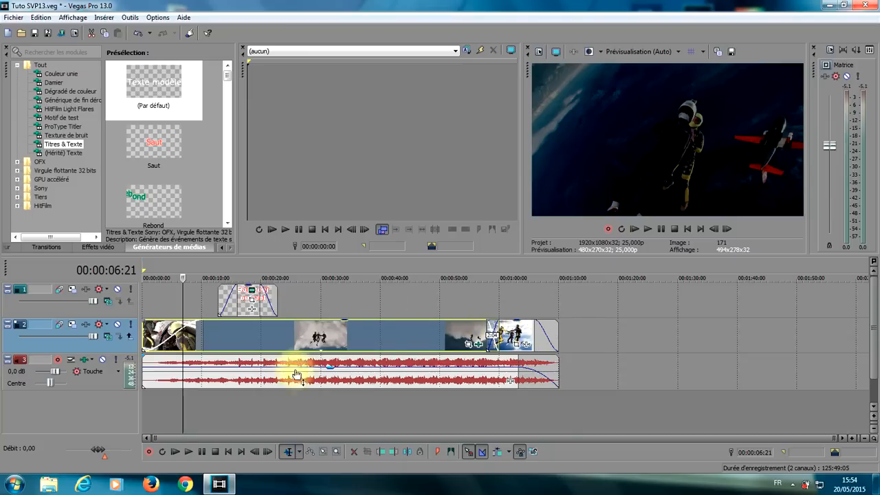
Step: Select both video clips, the audio event and the title event one by one, and clear the selection
{"action": "left_click", "coordinate": [353, 339]}
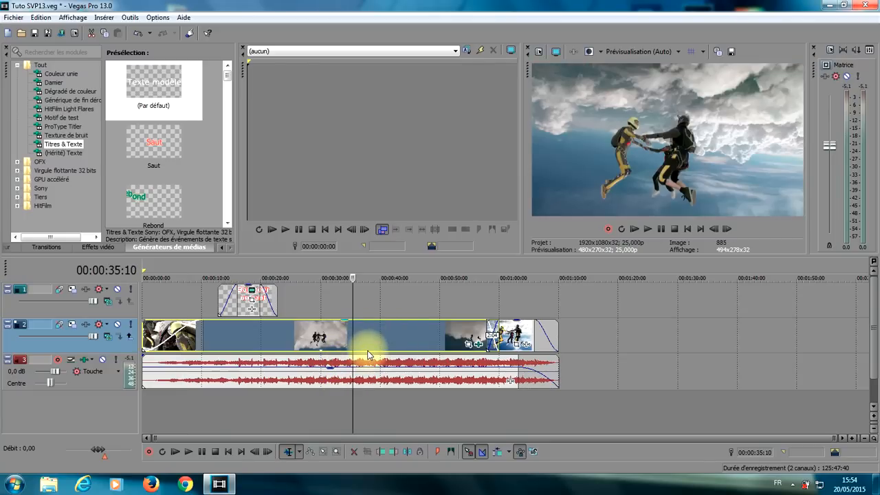
{"action": "left_click", "coordinate": [521, 334]}
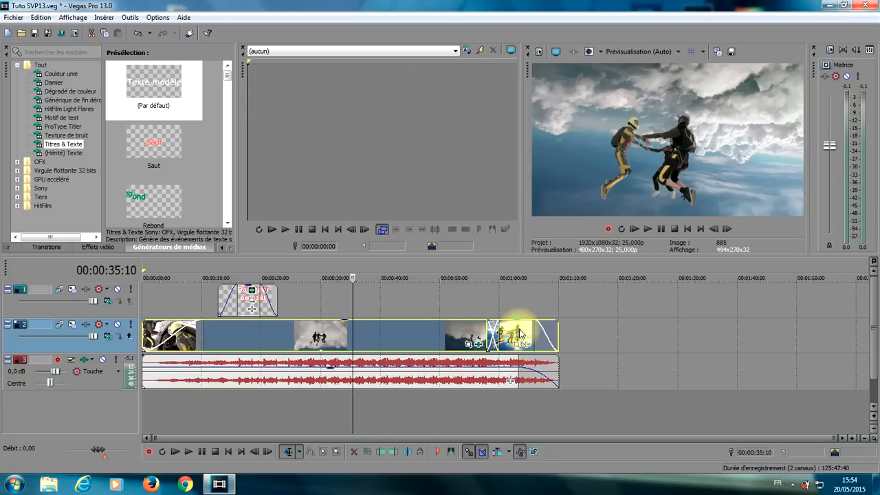
{"action": "left_click", "coordinate": [472, 380]}
{"action": "left_click", "coordinate": [227, 305], "text": "ctrl"}
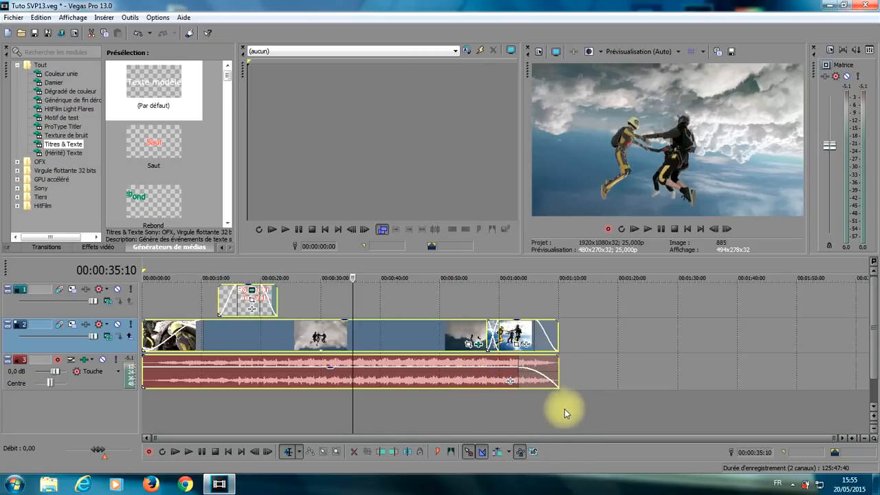
{"action": "left_click", "coordinate": [532, 405]}
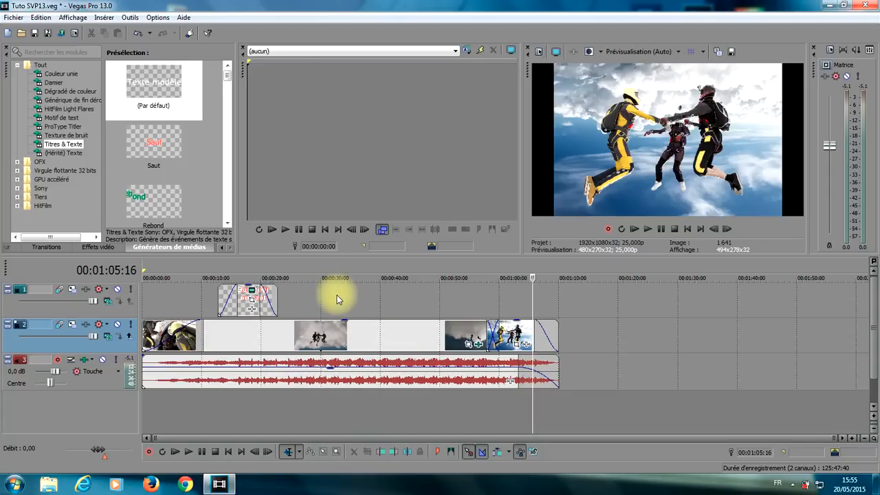
Step: Select all events on the three timeline tracks at once
{"action": "left_click", "coordinate": [370, 335]}
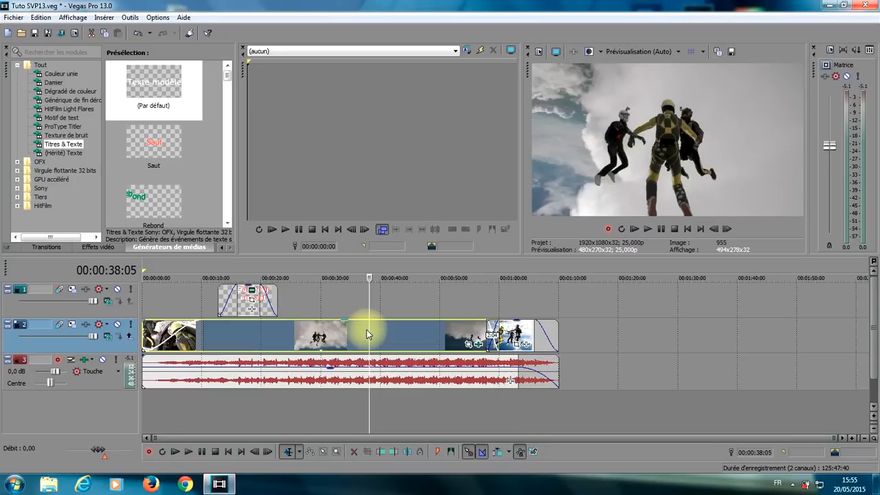
{"action": "key", "text": "ctrl+a"}
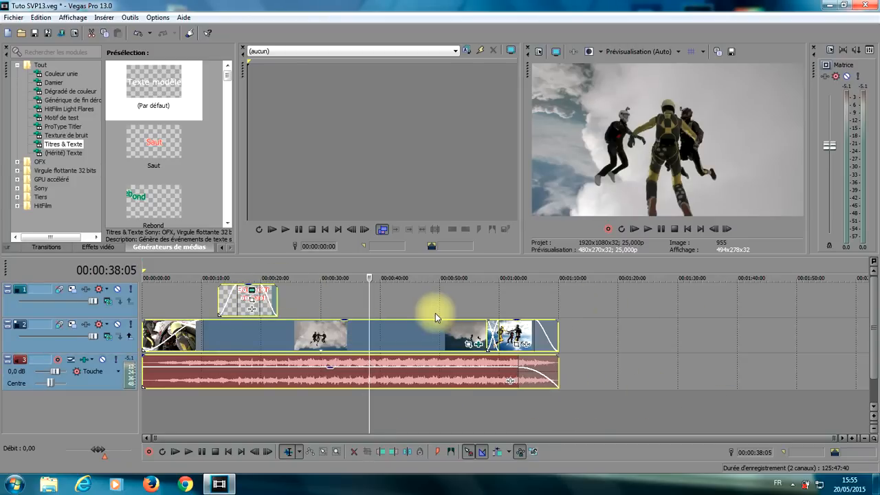
Step: Select all events on the three tracks and shift them together along the timeline so they start at 00:00:10:00
{"action": "left_click", "coordinate": [465, 302]}
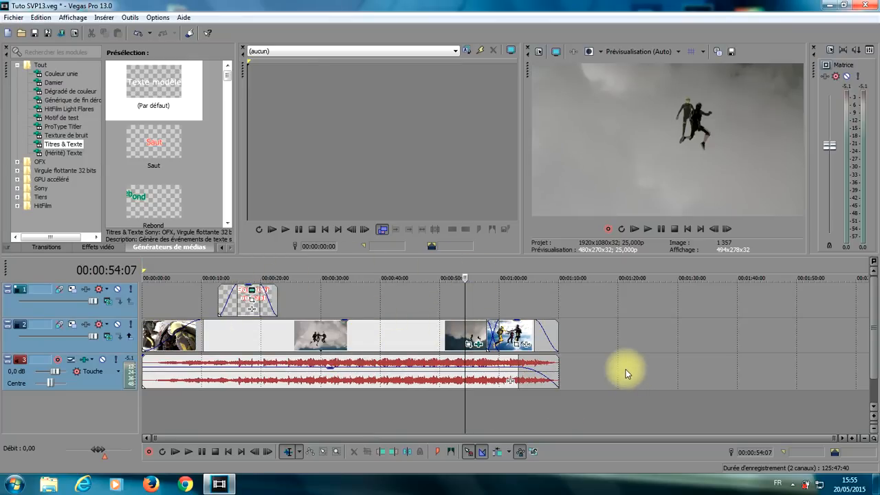
{"action": "left_click", "coordinate": [427, 351]}
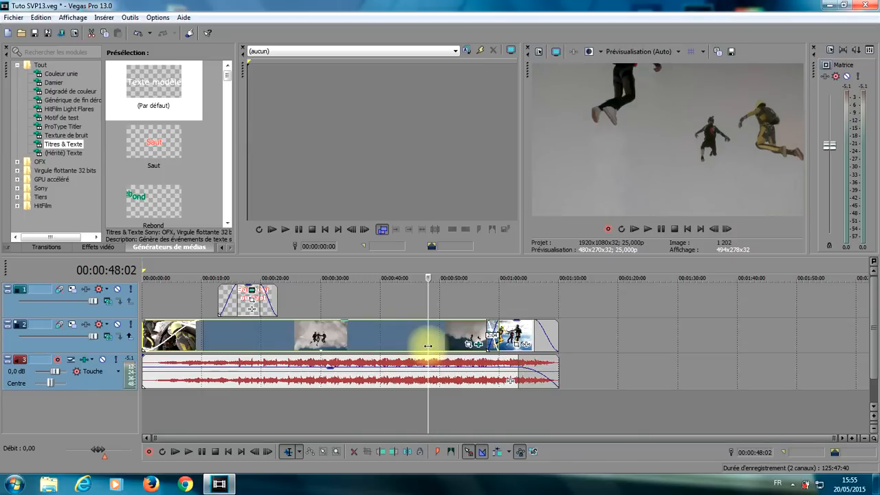
{"action": "key", "text": "ctrl+a"}
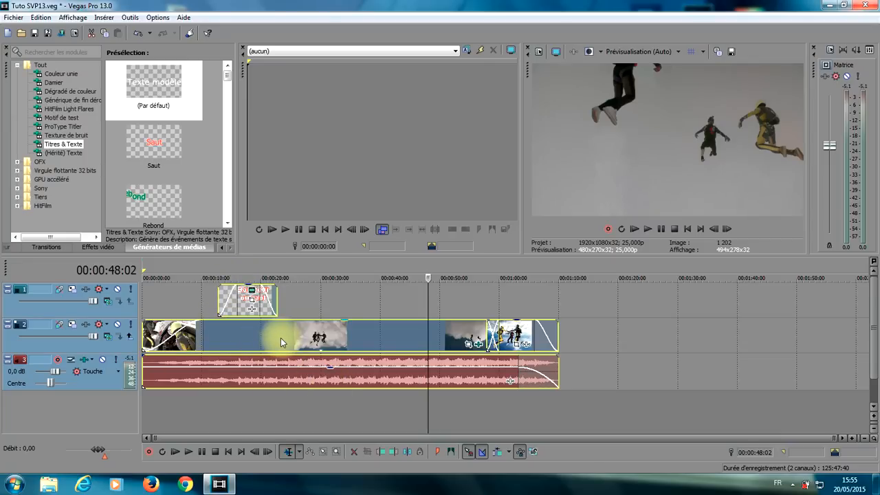
{"action": "left_click_drag", "start_coordinate": [281, 342], "coordinate": [361, 342]}
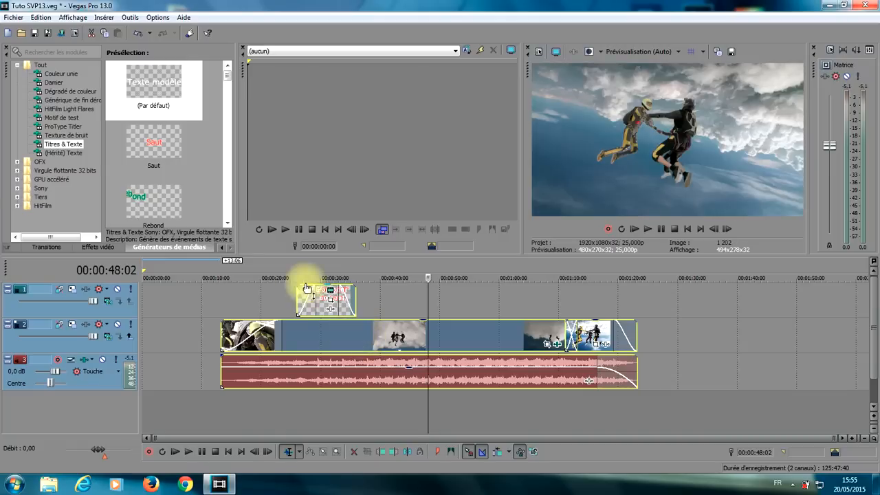
{"action": "left_click_drag", "start_coordinate": [340, 339], "coordinate": [322, 343]}
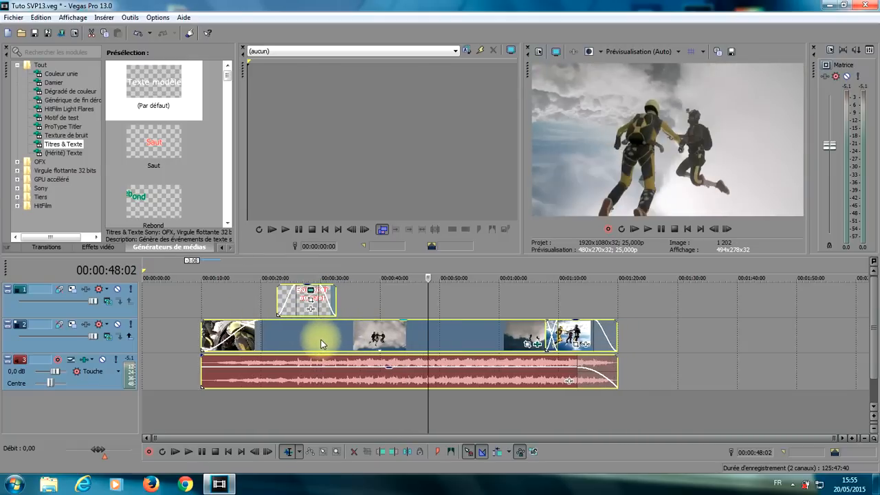
{"action": "left_click", "coordinate": [245, 298]}
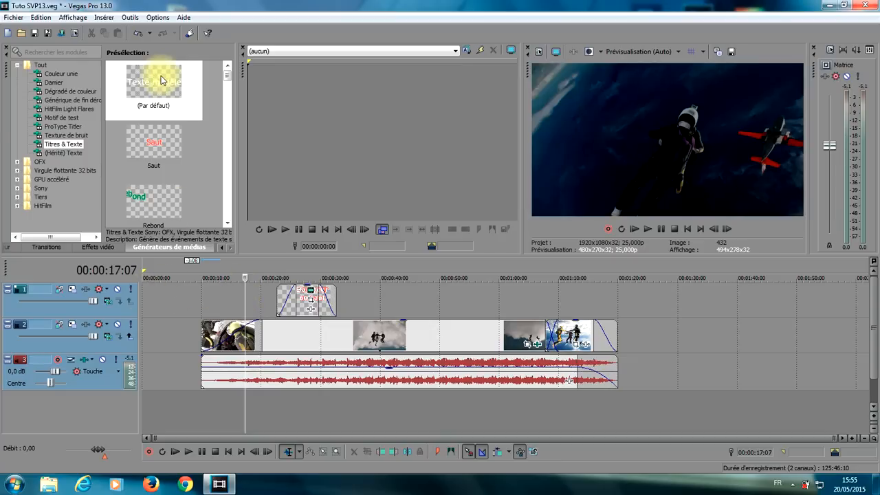
Step: Insert a default Titres & Texte title before the first video clip on track 2 with the text "Mon texte", and view it in the preview
{"action": "left_click_drag", "start_coordinate": [161, 80], "coordinate": [149, 345]}
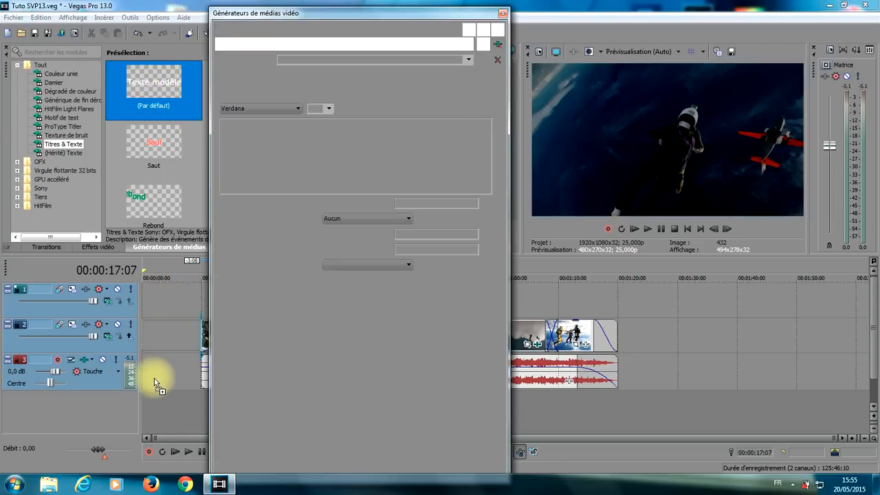
{"action": "left_click_drag", "start_coordinate": [474, 136], "coordinate": [256, 141]}
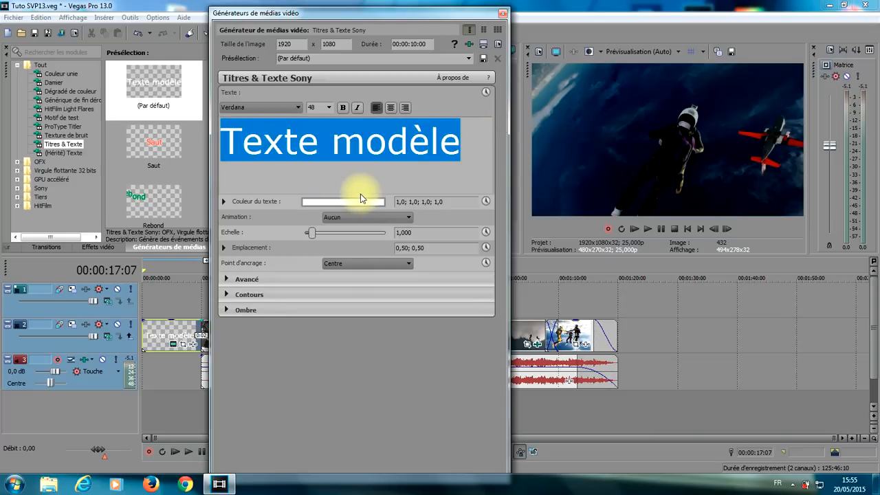
{"action": "type", "text": "Mon tex"}
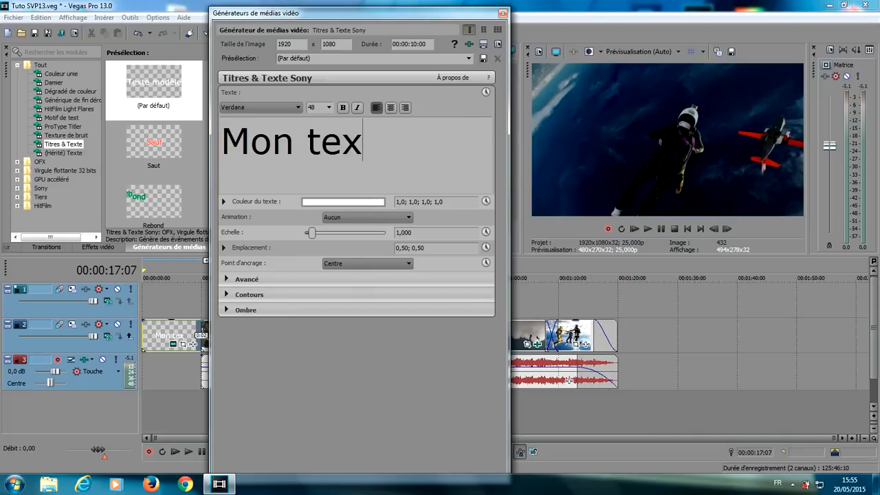
{"action": "type", "text": "te"}
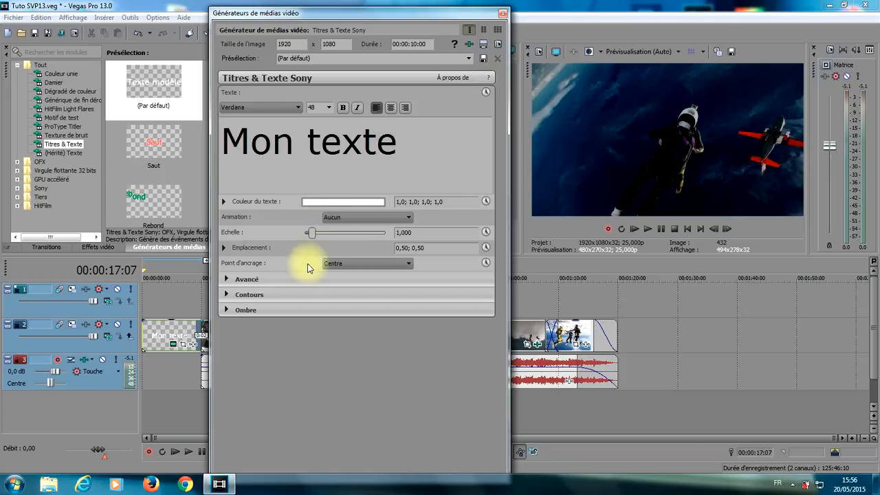
{"action": "left_click", "coordinate": [506, 15]}
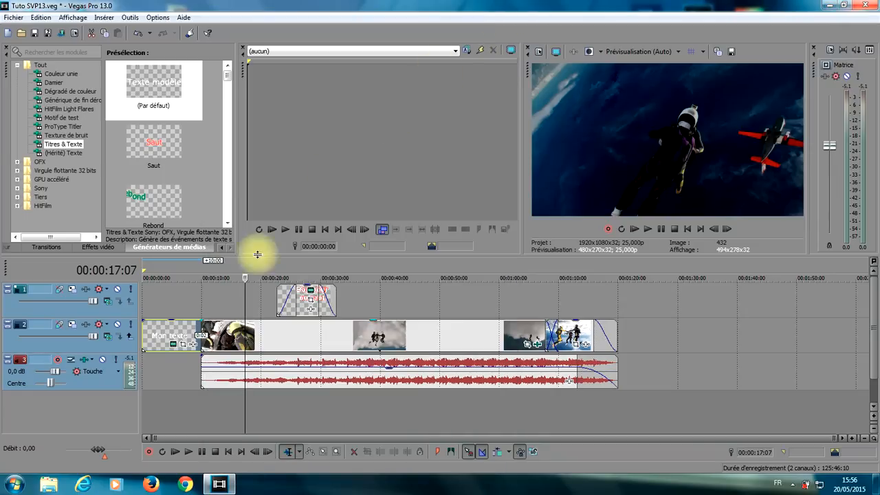
{"action": "left_click", "coordinate": [167, 278]}
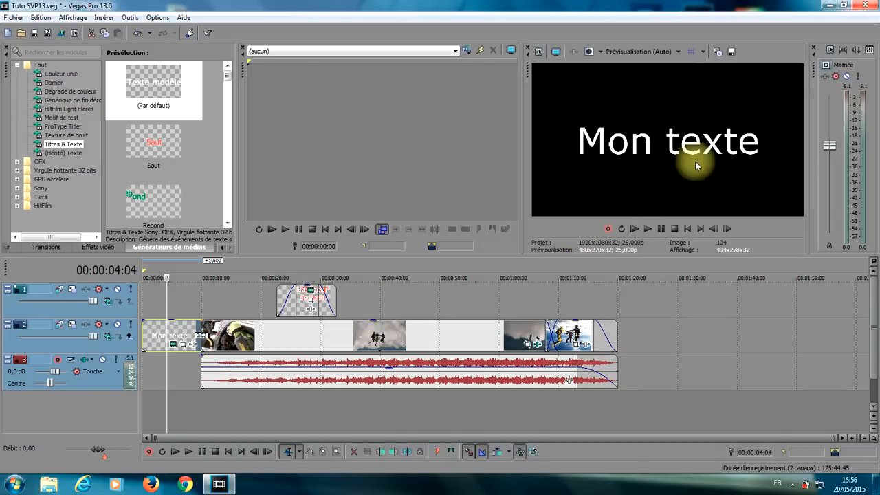
Step: Reopen the "Mon texte" title settings and give it a fully opaque blue background of 0,0; 0,07; 0,9; 1,0
{"action": "left_click", "coordinate": [154, 334]}
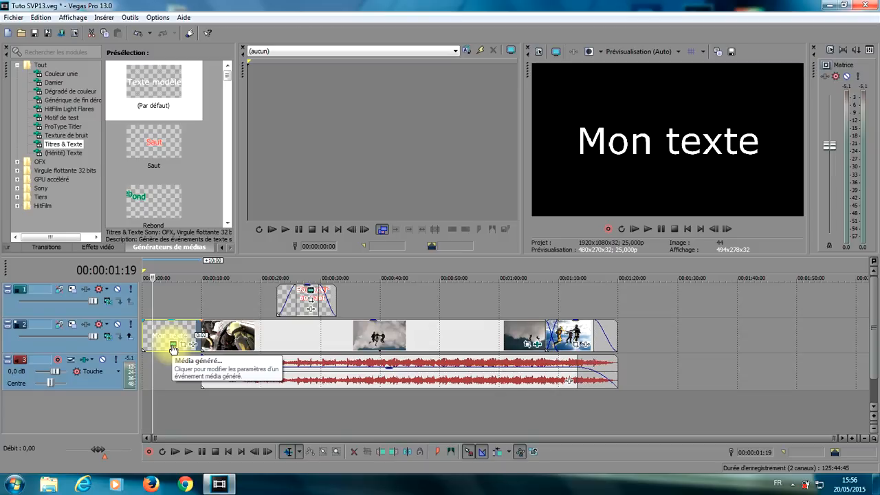
{"action": "left_click", "coordinate": [172, 345]}
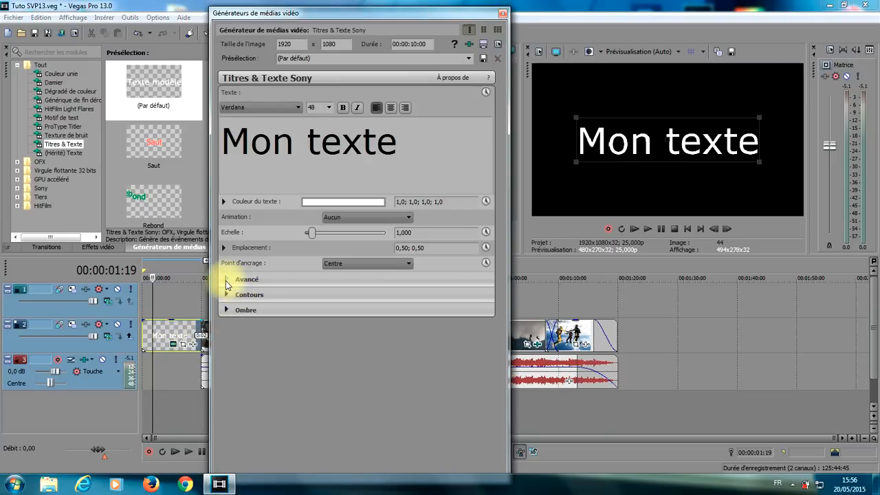
{"action": "left_click", "coordinate": [227, 280]}
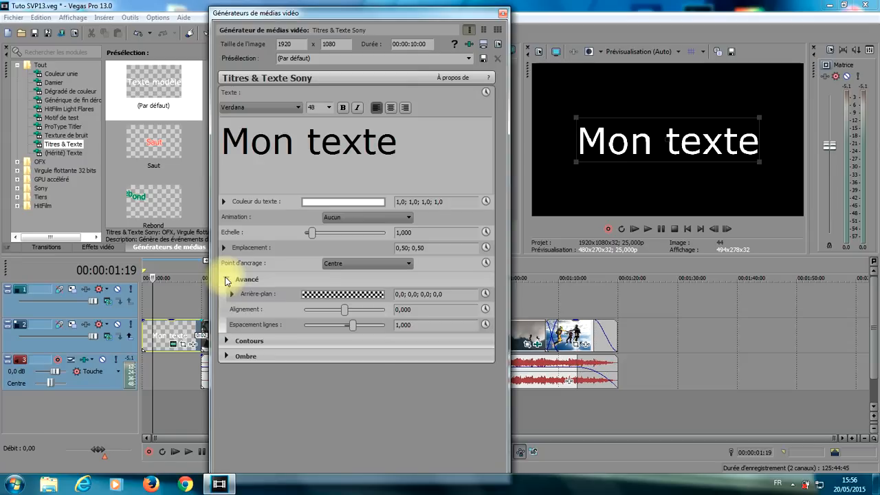
{"action": "left_click", "coordinate": [328, 296]}
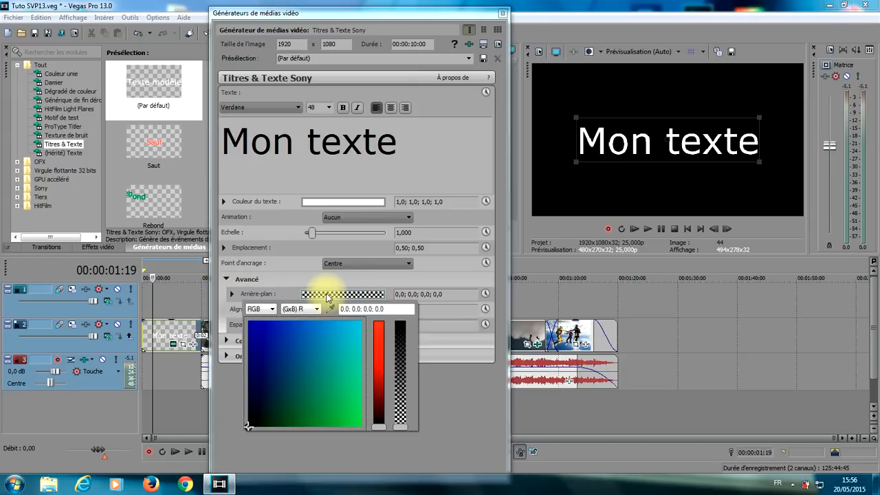
{"action": "left_click", "coordinate": [276, 353]}
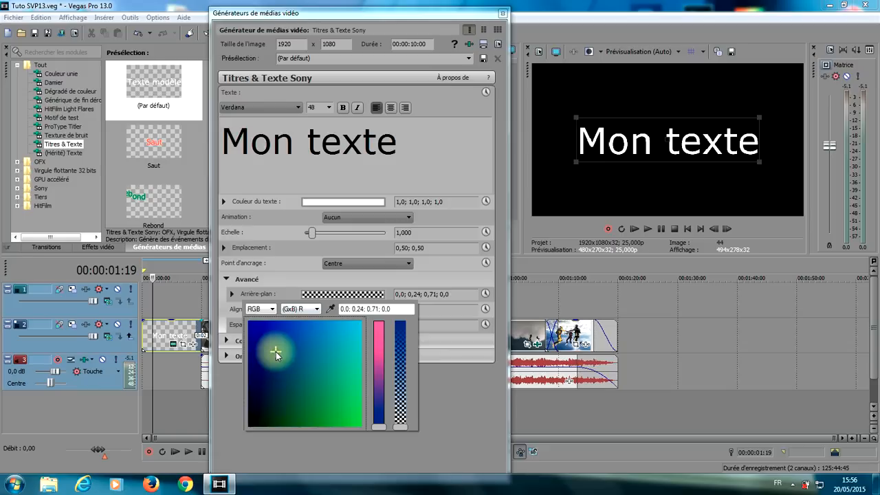
{"action": "left_click_drag", "start_coordinate": [268, 345], "coordinate": [260, 337]}
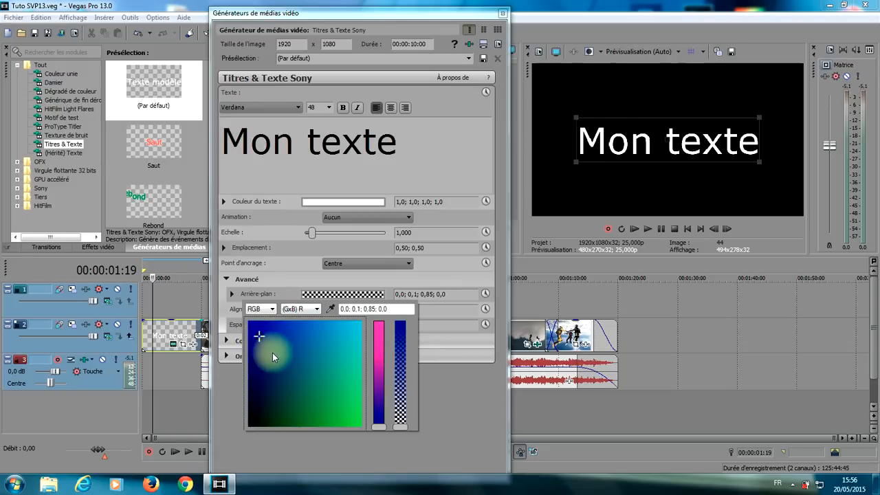
{"action": "left_click_drag", "start_coordinate": [314, 363], "coordinate": [256, 332]}
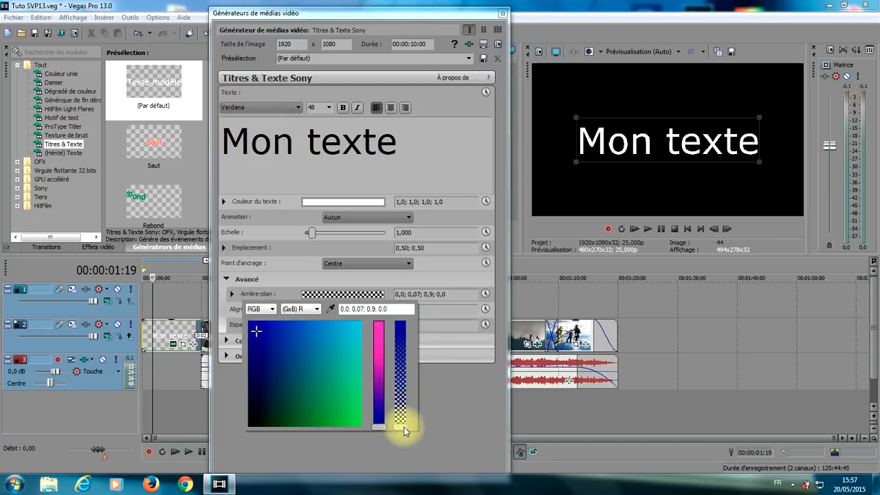
{"action": "left_click_drag", "start_coordinate": [404, 427], "coordinate": [406, 313]}
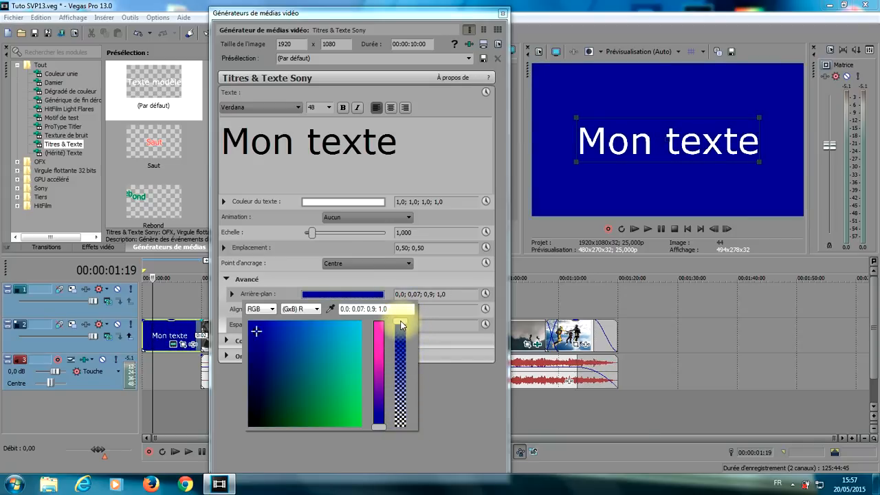
{"action": "mouse_move", "coordinate": [401, 323]}
{"action": "left_mouse_down"}
{"action": "mouse_move", "coordinate": [407, 399]}
{"action": "mouse_move", "coordinate": [403, 310]}
{"action": "left_mouse_up"}
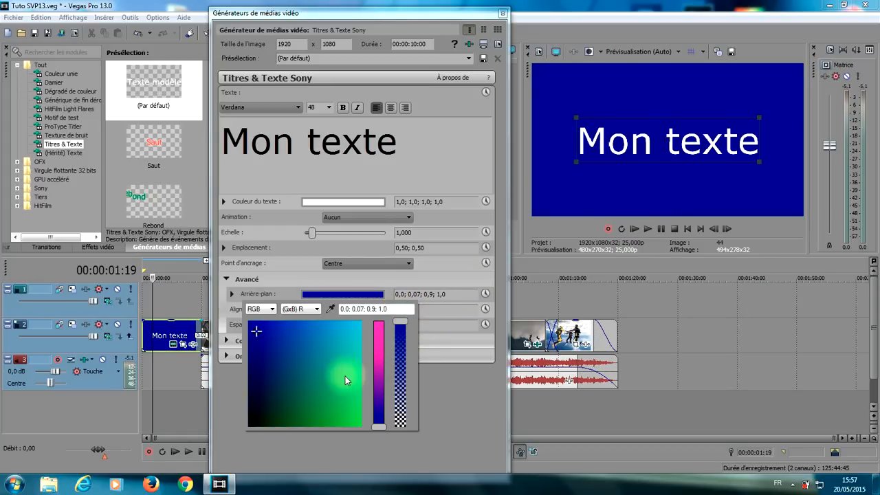
Step: Change the title's background colour to orange-red, 0,65; 0,21; 0,07; 1,0, and close the generator settings
{"action": "left_click_drag", "start_coordinate": [379, 426], "coordinate": [379, 359]}
{"action": "left_click", "coordinate": [349, 338]}
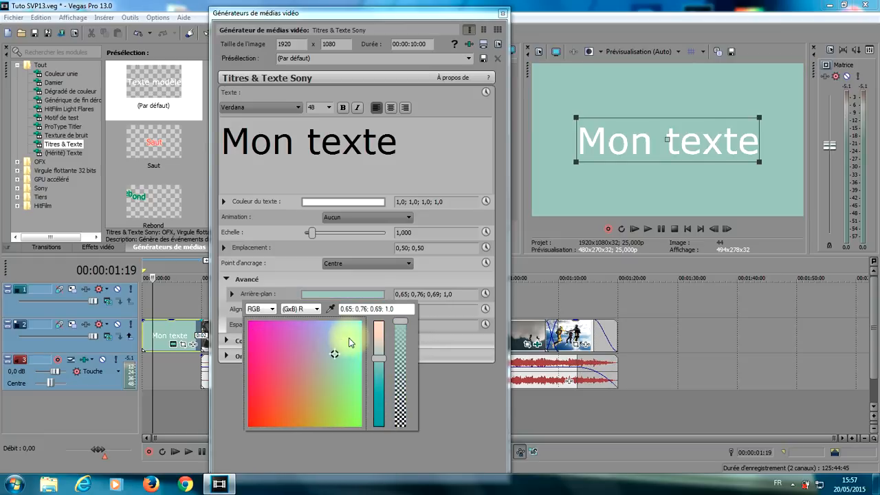
{"action": "left_click", "coordinate": [258, 336]}
{"action": "left_click", "coordinate": [272, 419]}
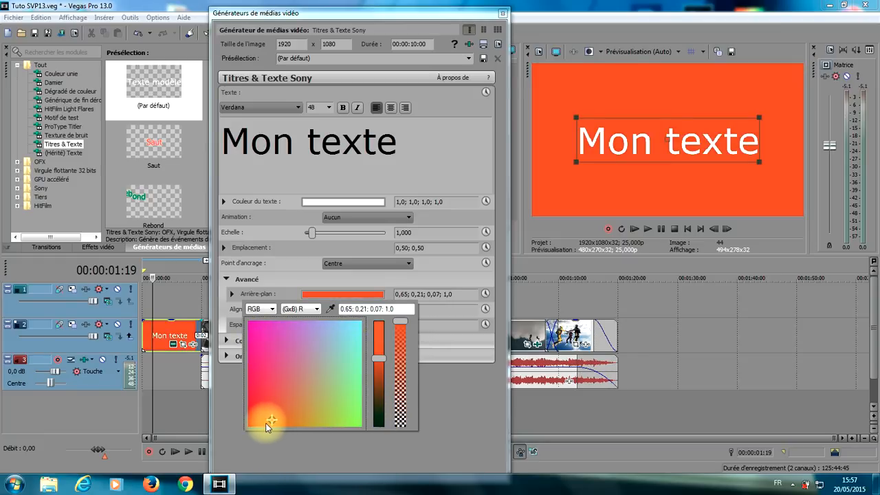
{"action": "left_click", "coordinate": [504, 15]}
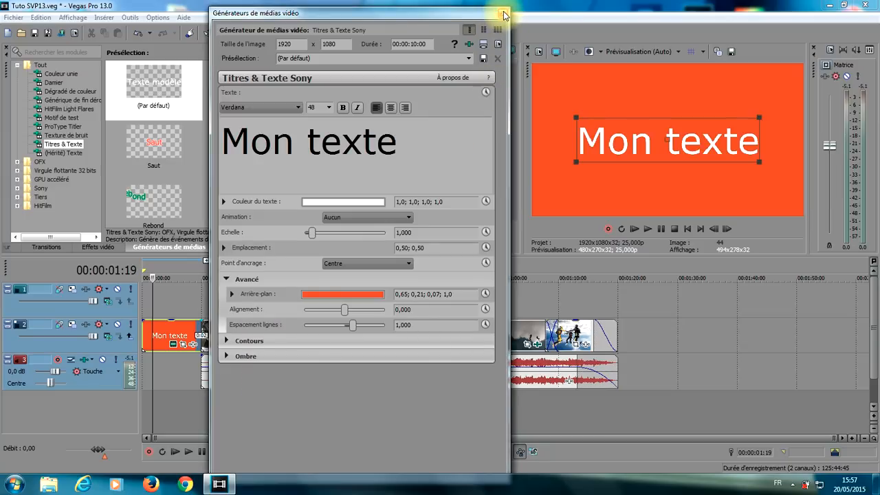
{"action": "left_click", "coordinate": [504, 14]}
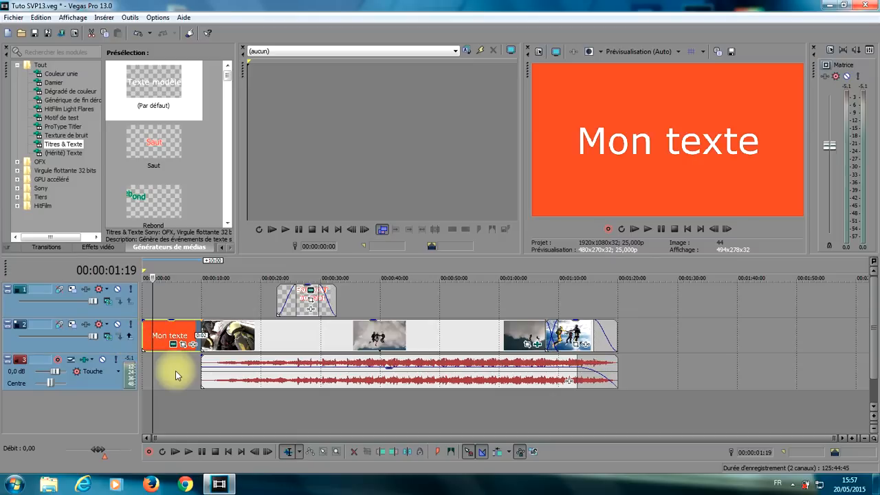
Step: Add a fade-in of about 4 seconds to the start of the "Mon texte" title event
{"action": "left_click", "coordinate": [174, 342]}
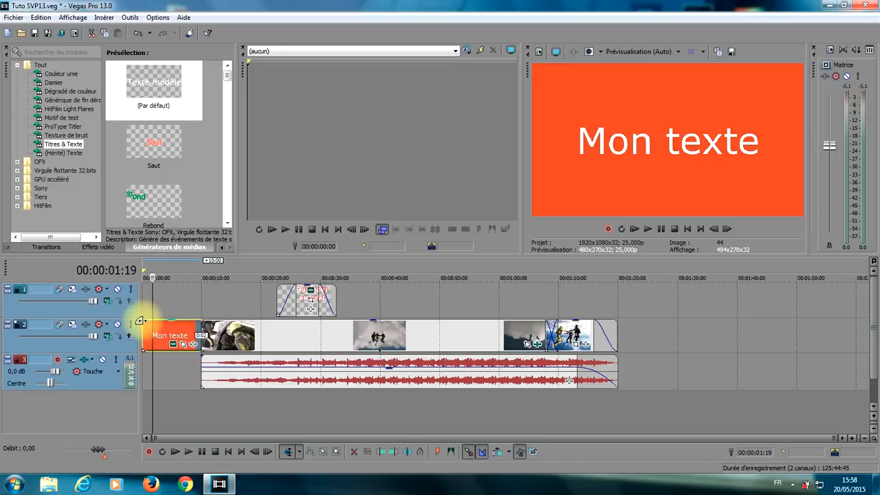
{"action": "left_click_drag", "start_coordinate": [140, 321], "coordinate": [164, 322]}
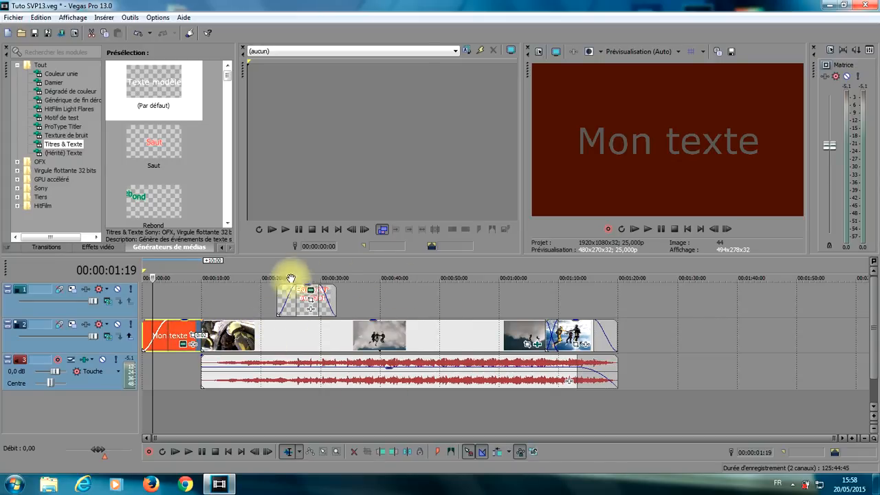
Step: Select every event except the "Mon texte" title and shift them about 2 seconds earlier to crossfade the title into the first clip
{"action": "left_click", "coordinate": [646, 359]}
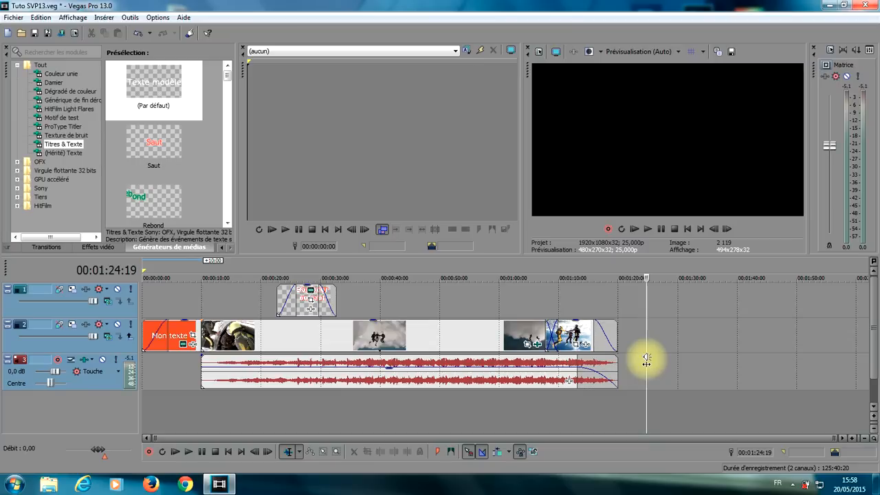
{"action": "key", "text": "ctrl+a"}
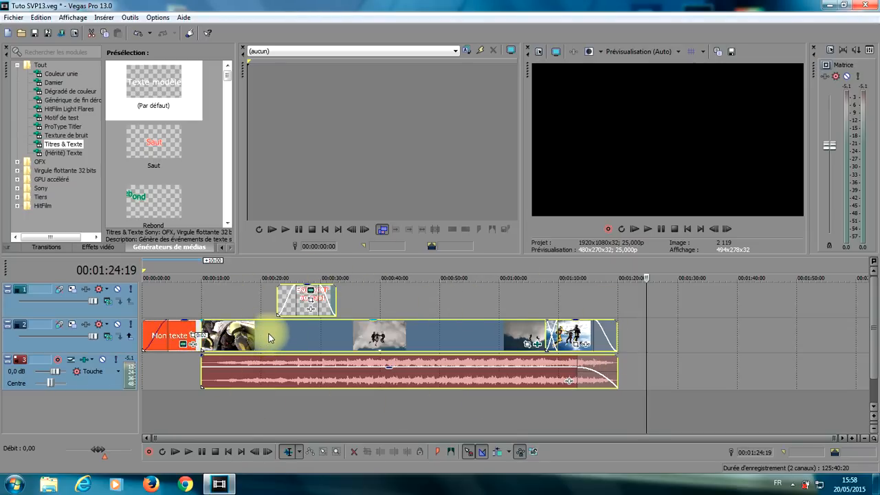
{"action": "left_click_drag", "start_coordinate": [270, 338], "coordinate": [256, 335]}
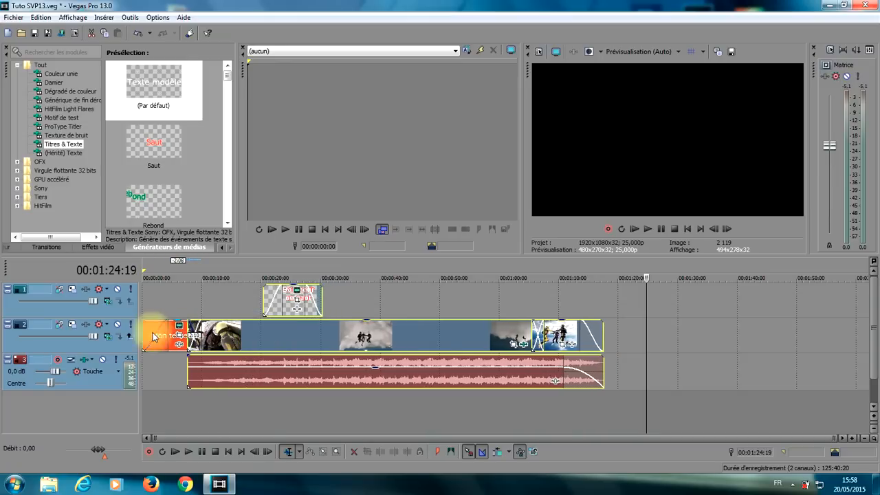
{"action": "left_click_drag", "start_coordinate": [145, 321], "coordinate": [169, 321]}
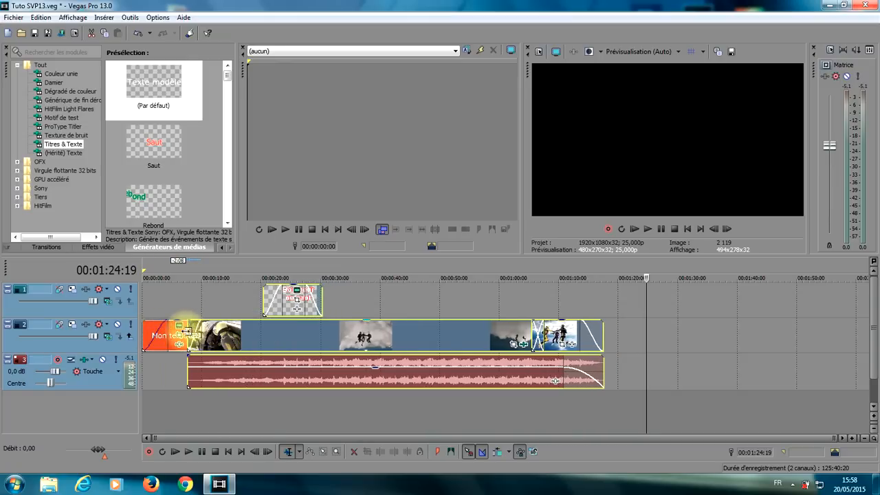
Step: Play the project from about 00:00:06:23 to preview the crossfade from the title to the first video clip, and stop playback
{"action": "left_click", "coordinate": [184, 275]}
{"action": "key", "text": "space"}
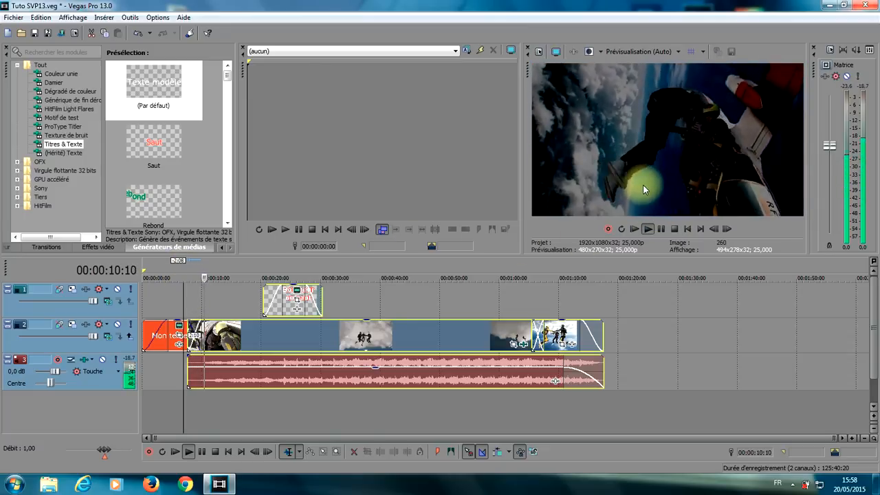
{"action": "key", "text": "space"}
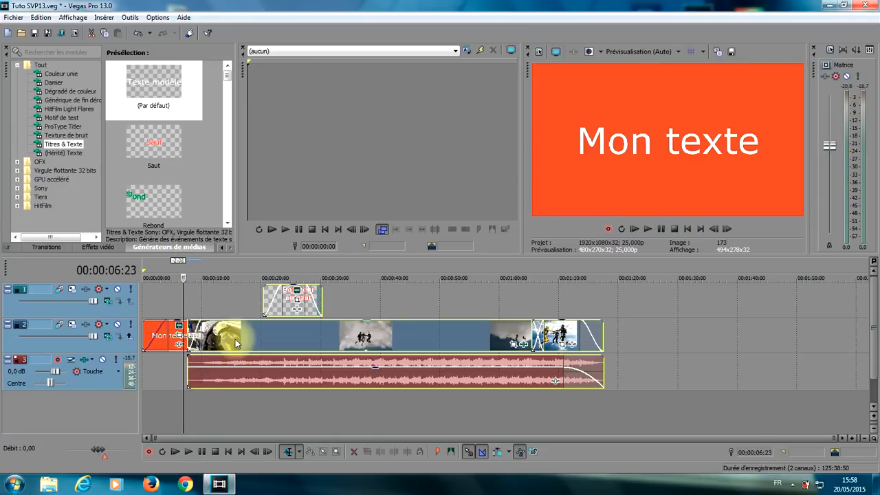